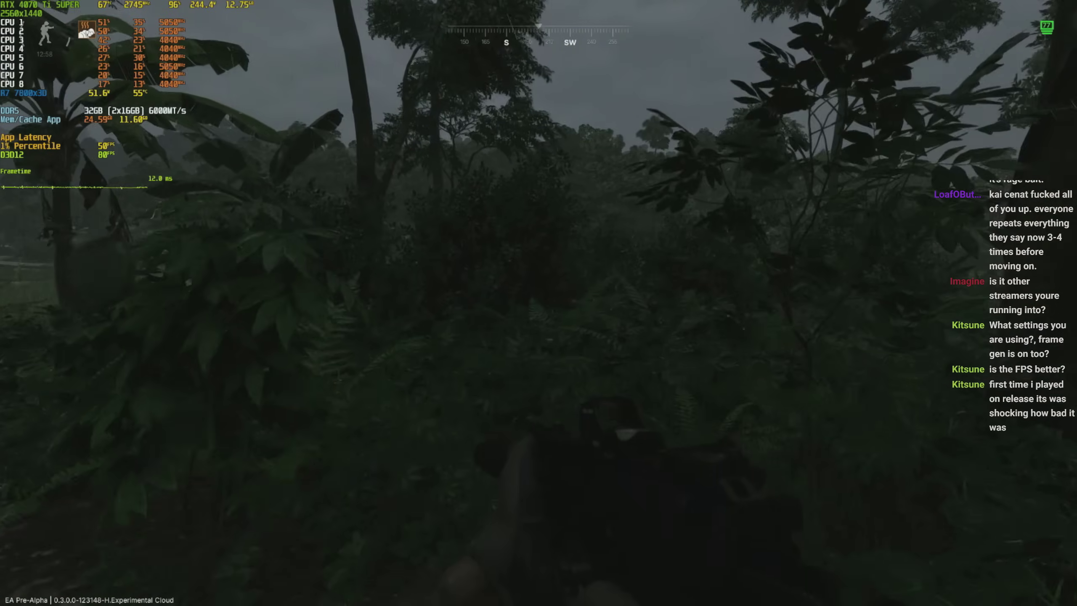
# Check your position on the map several times and switch the rifle to automatic fire
pyautogui.press('m')
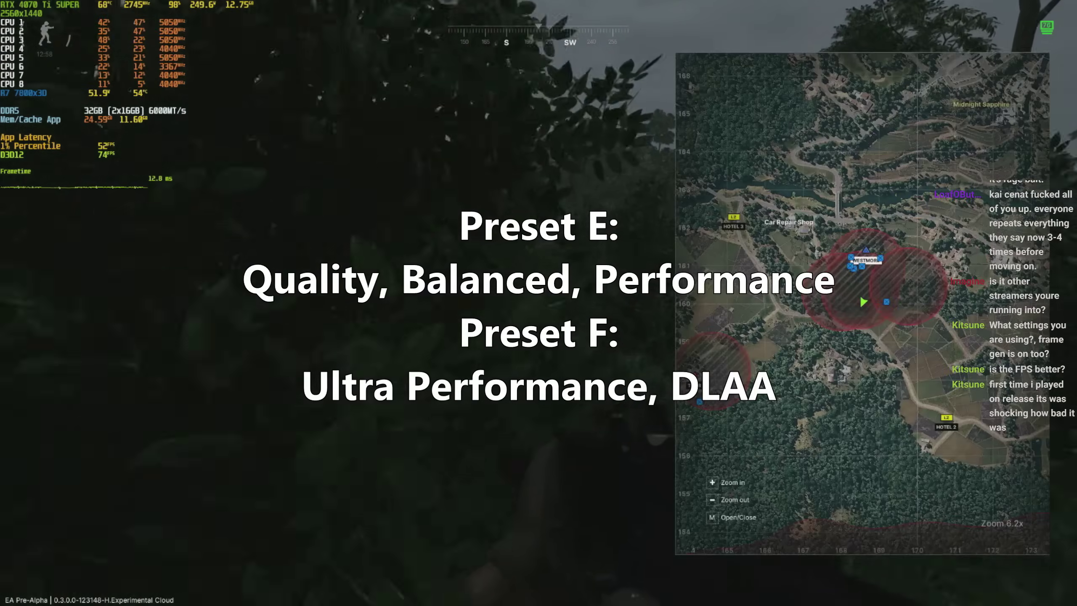
pyautogui.press('m')
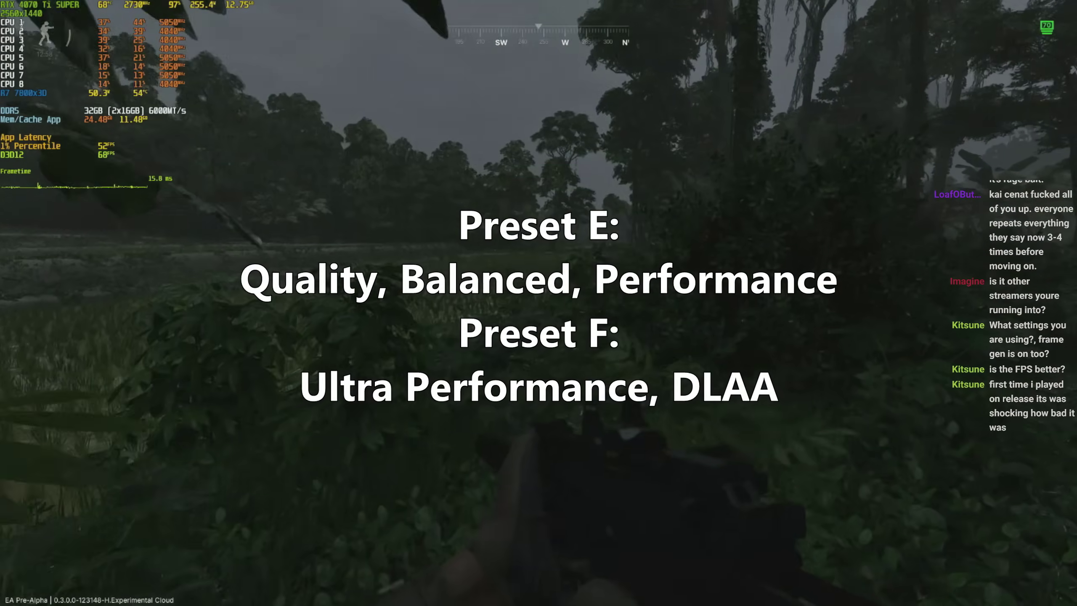
pyautogui.press('m')
pyautogui.press('m')
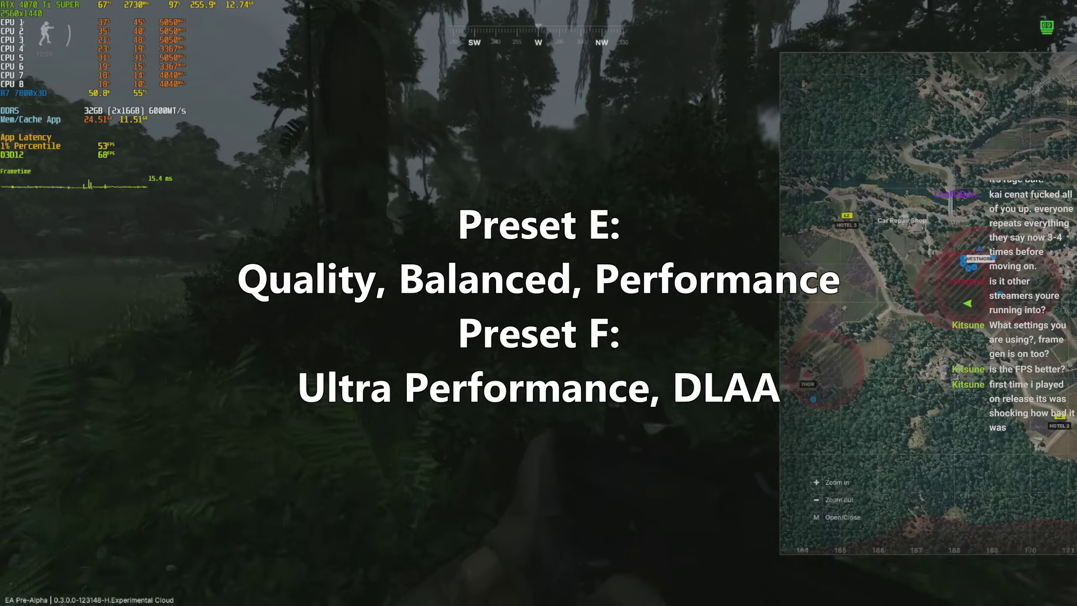
pyautogui.press('m')
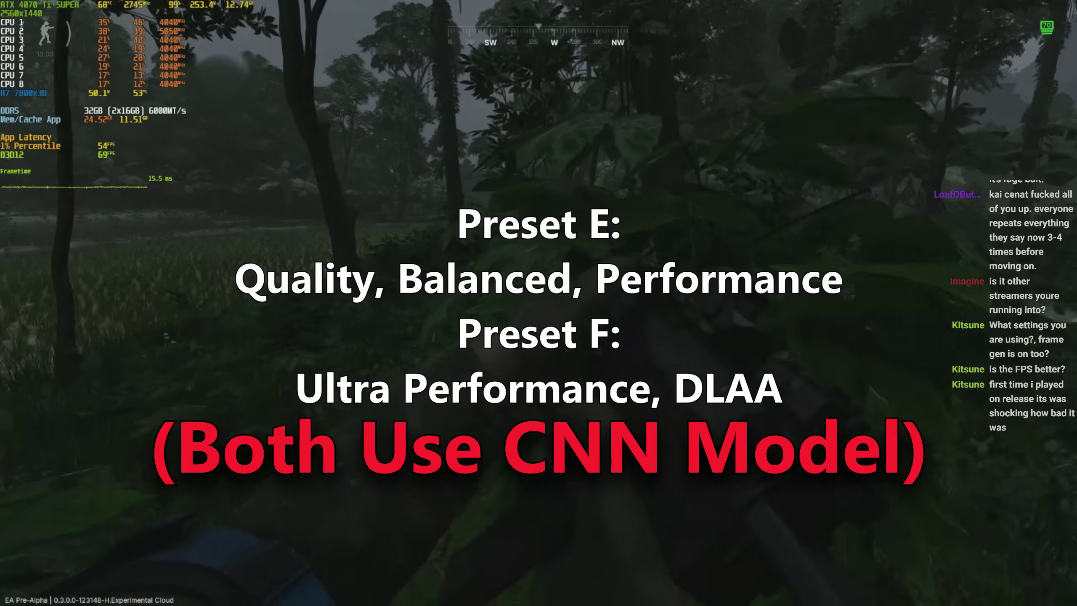
pyautogui.press('b')
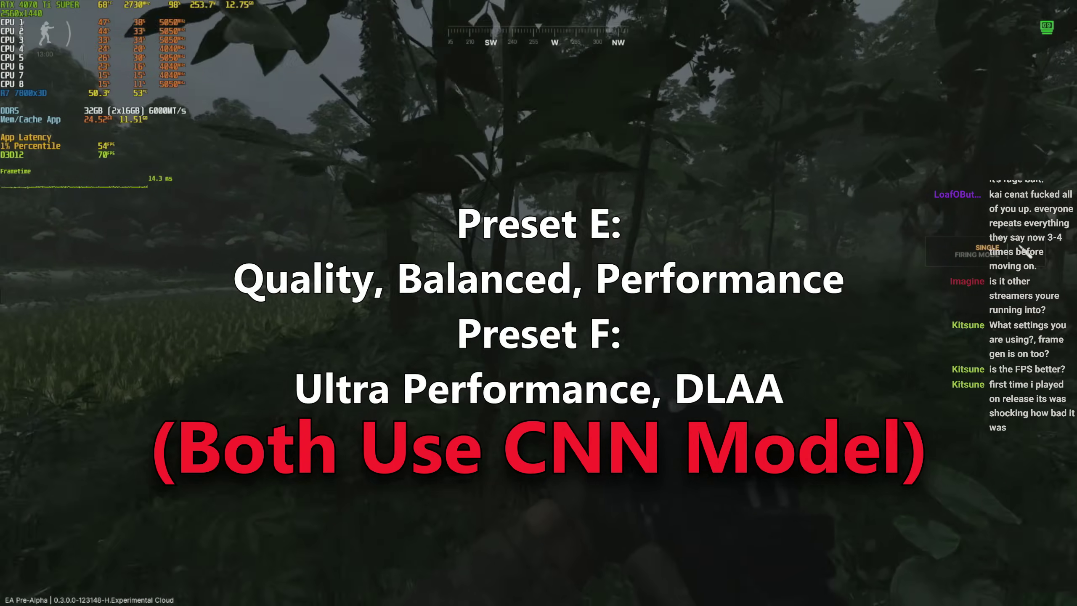
pyautogui.press('b')
pyautogui.press('m')
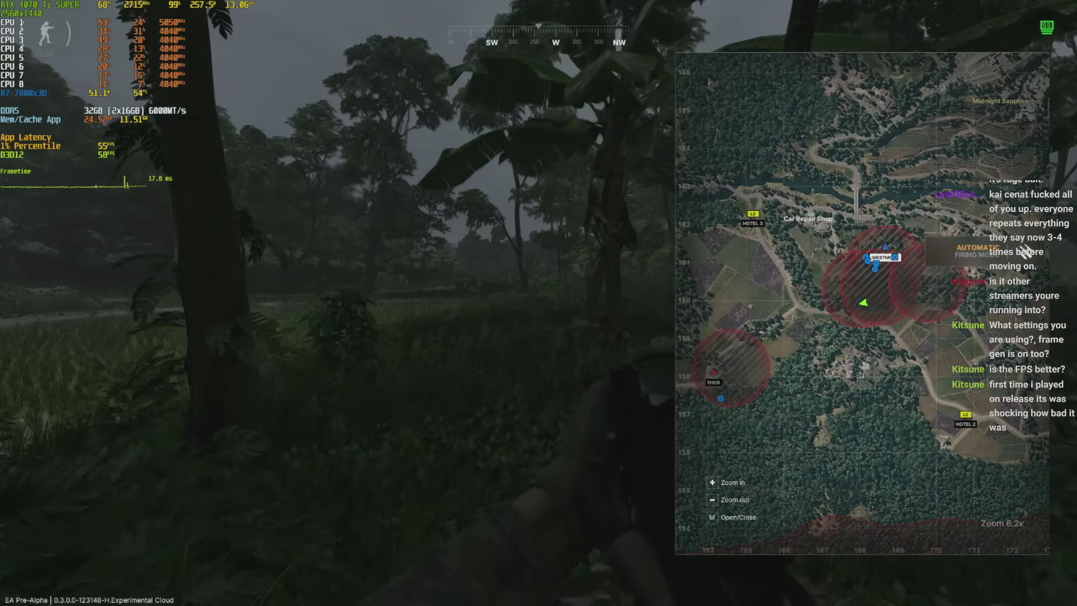
pyautogui.press('m')
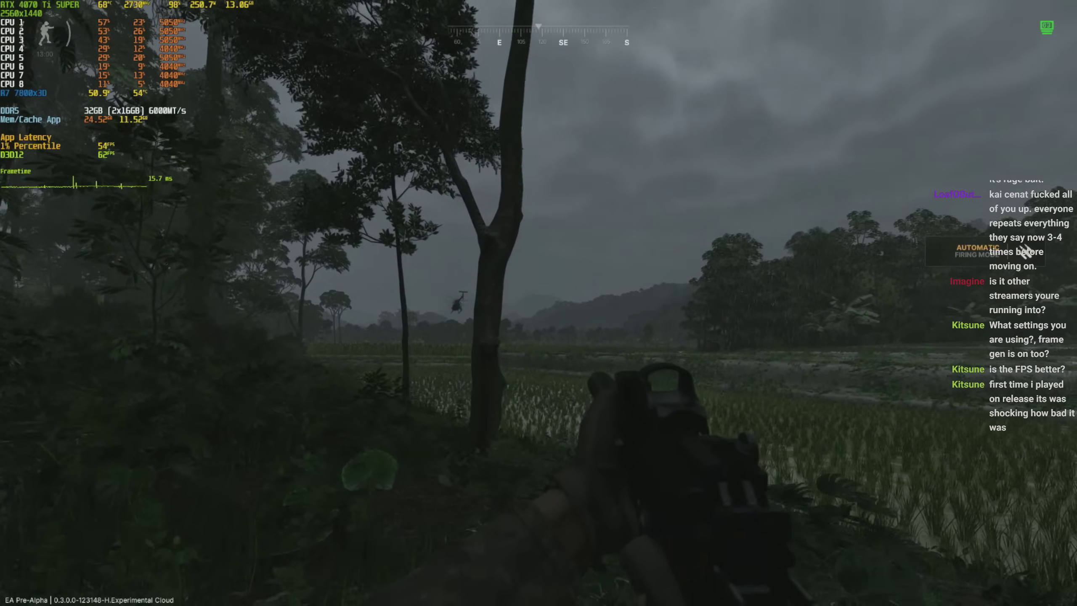
# Recheck the map, aim down the red-dot, push through the foliage and crouch beside the body
pyautogui.press('m')
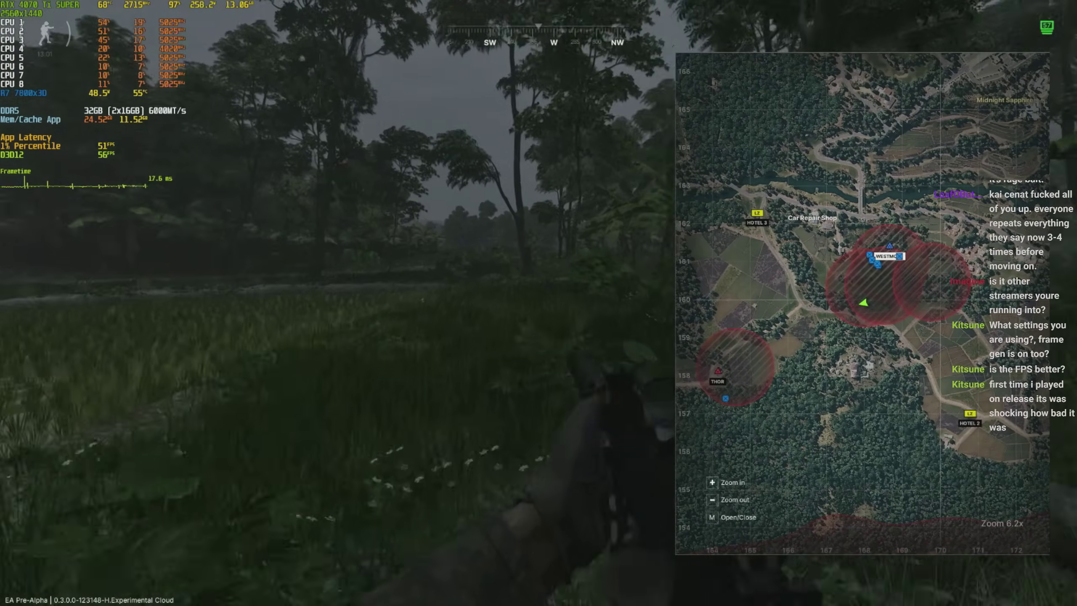
pyautogui.press('m')
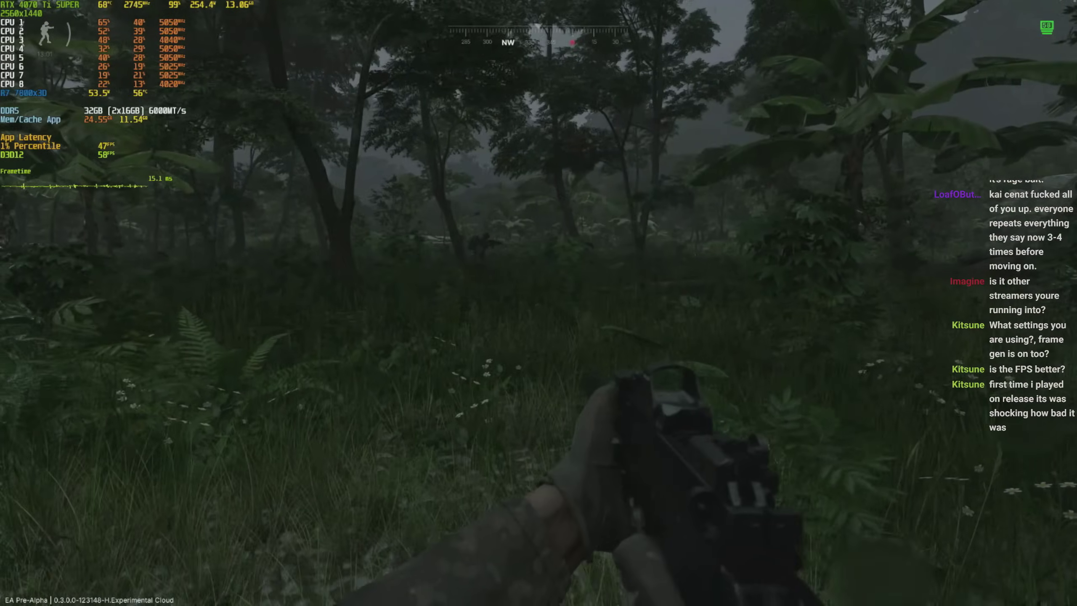
pyautogui.rightClick(538, 303)
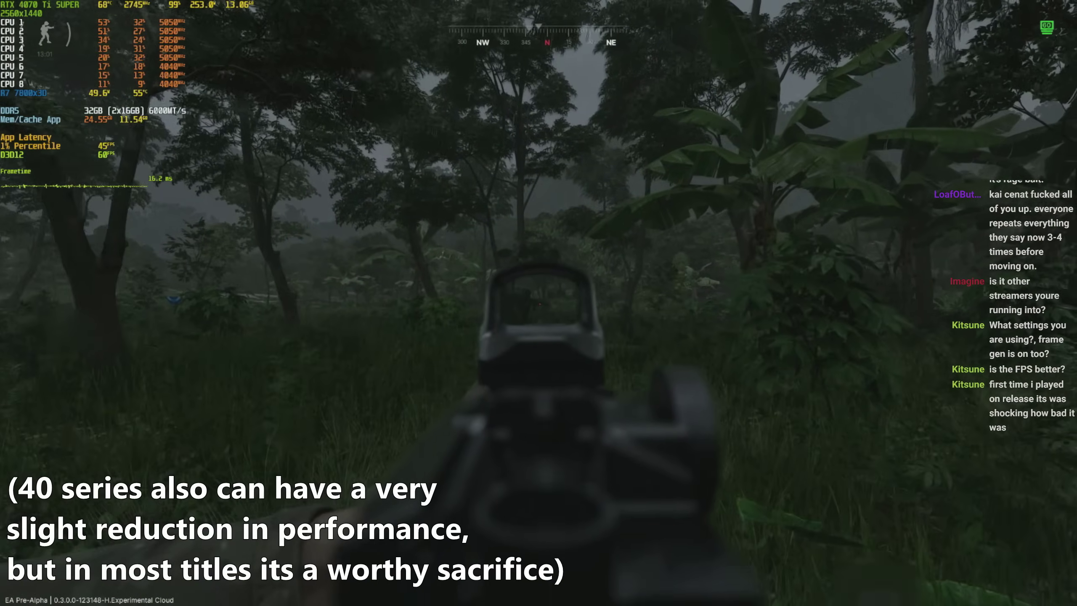
pyautogui.press('w')
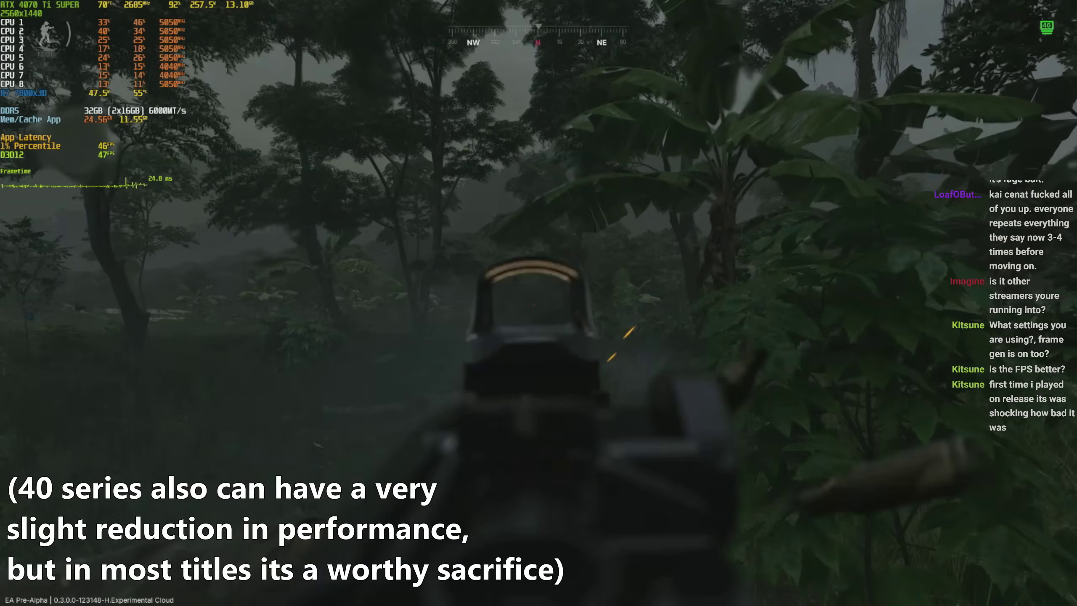
pyautogui.press('w')
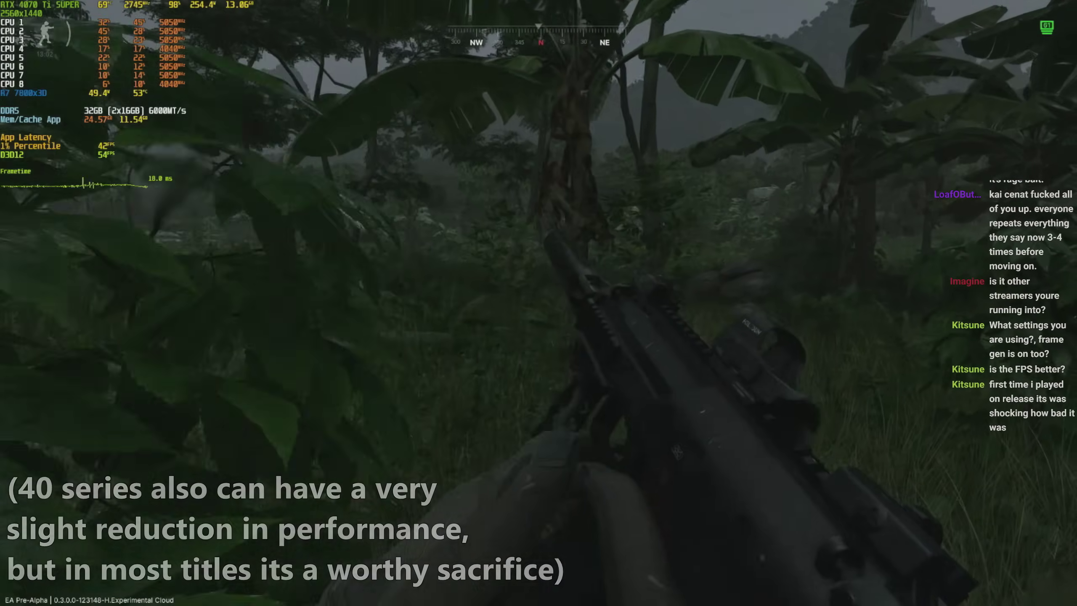
pyautogui.press('c')
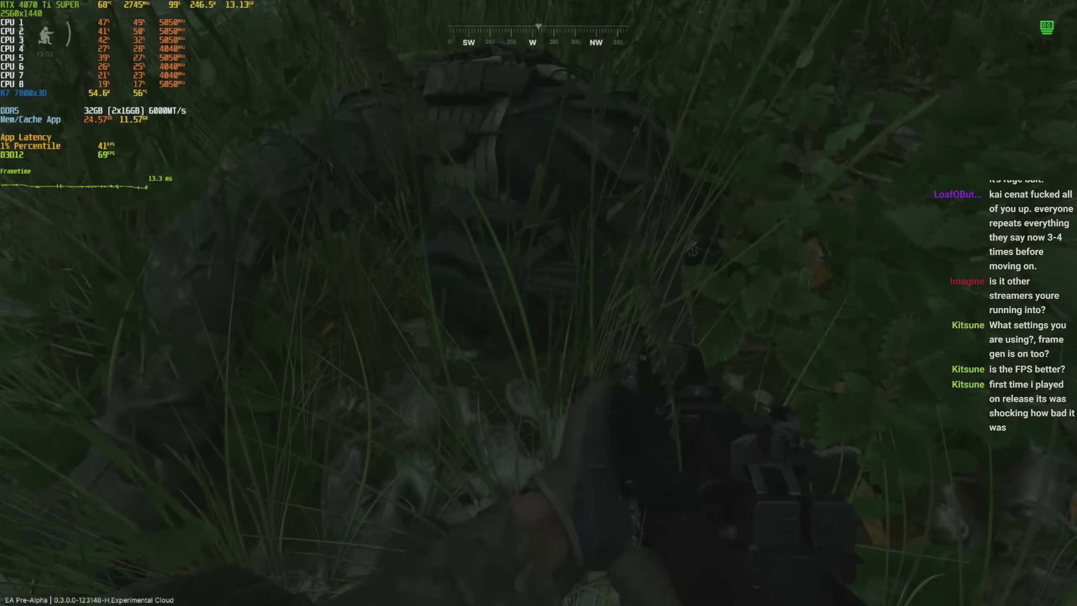
# Loot the dead soldier's MCX rifle into your weapon slot, then glance at the map
pyautogui.press('f')
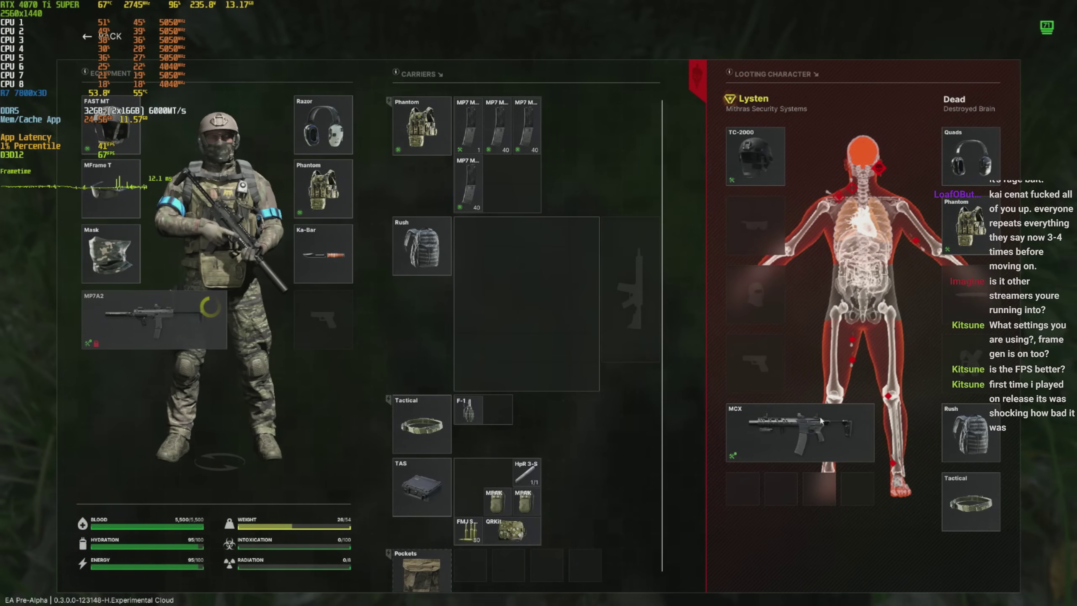
pyautogui.moveTo(638, 289); pyautogui.dragTo(637, 289)
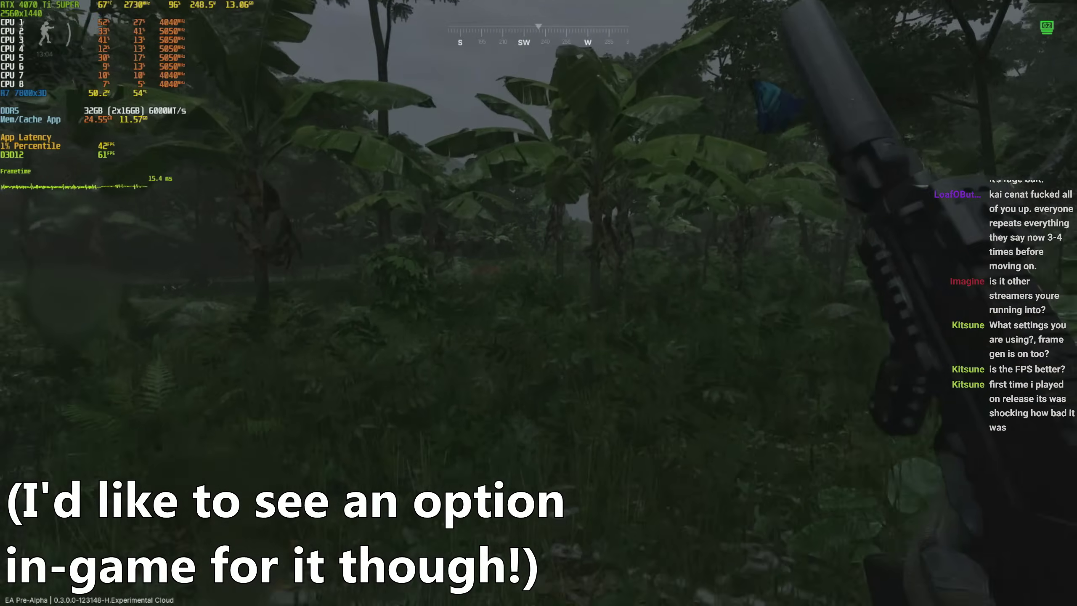
pyautogui.press('m')
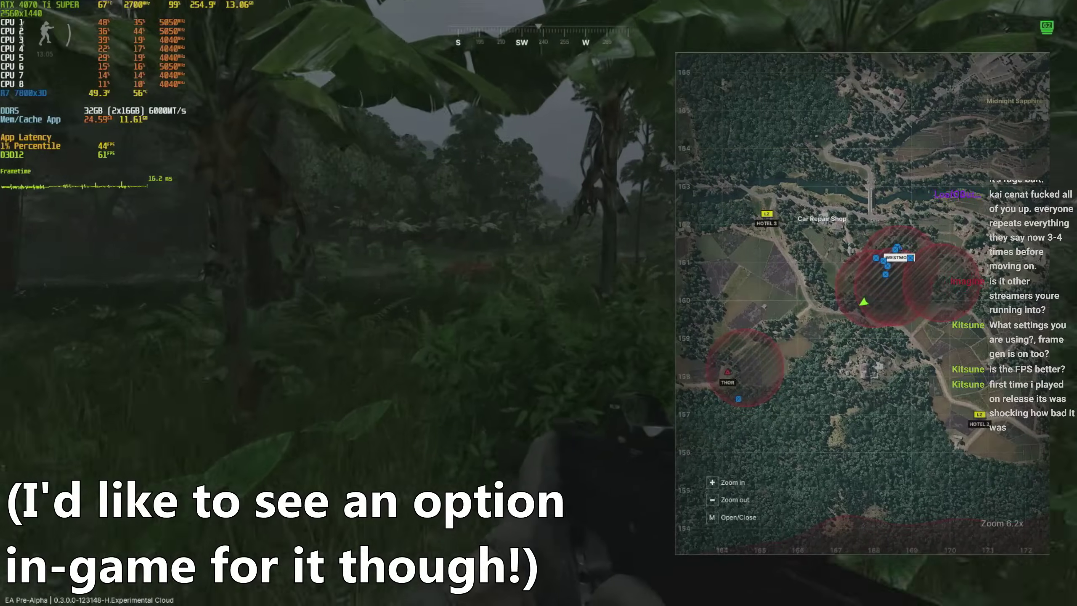
pyautogui.press('m')
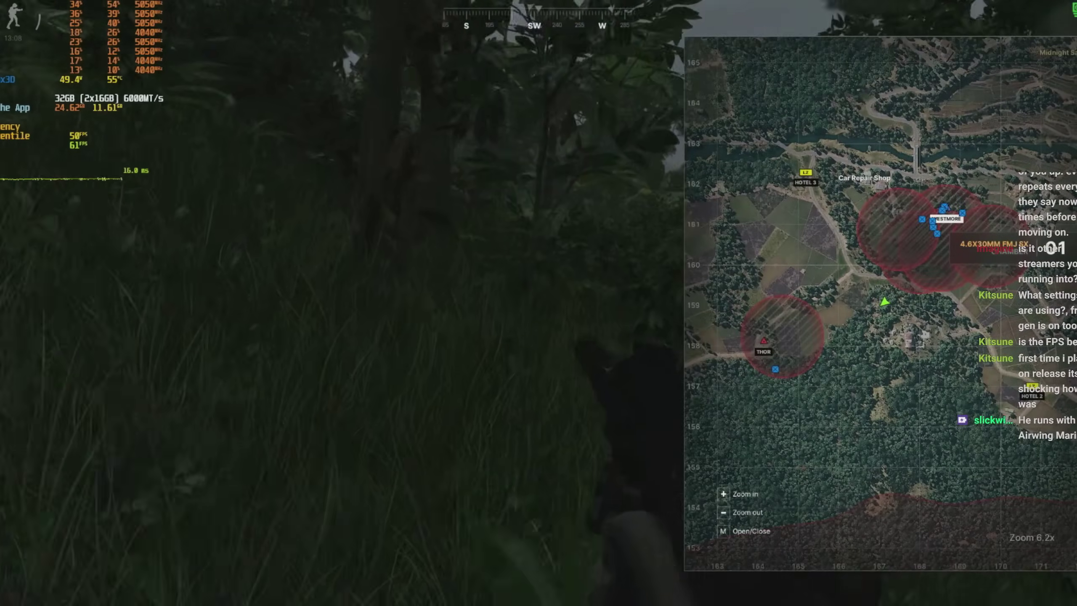
pyautogui.press('m')
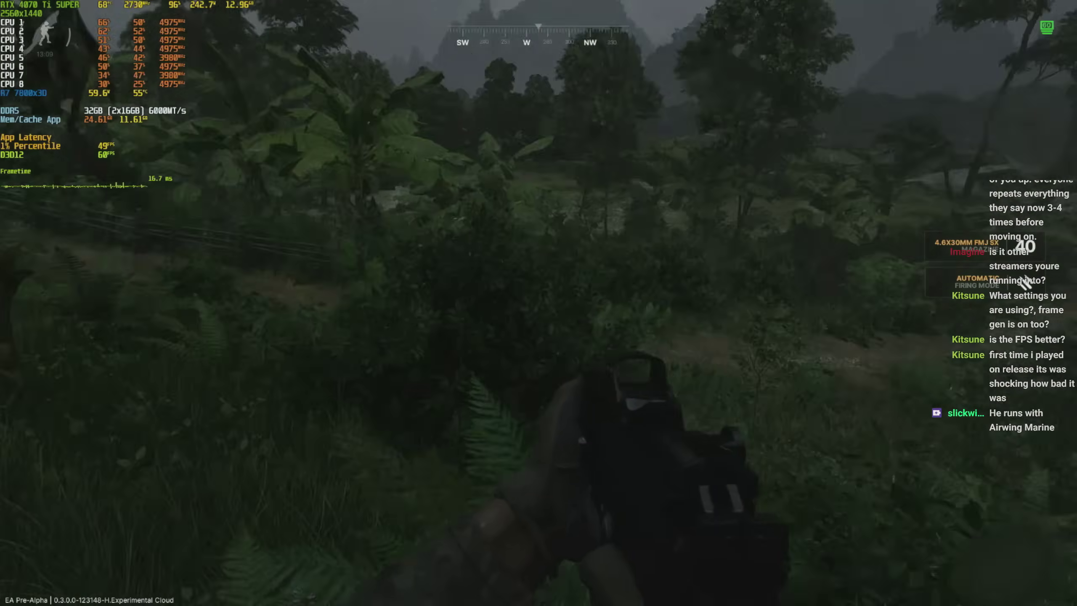
# Advance through the jungle past the clearing and tree trunk, checking the map and crouching
pyautogui.press('w')
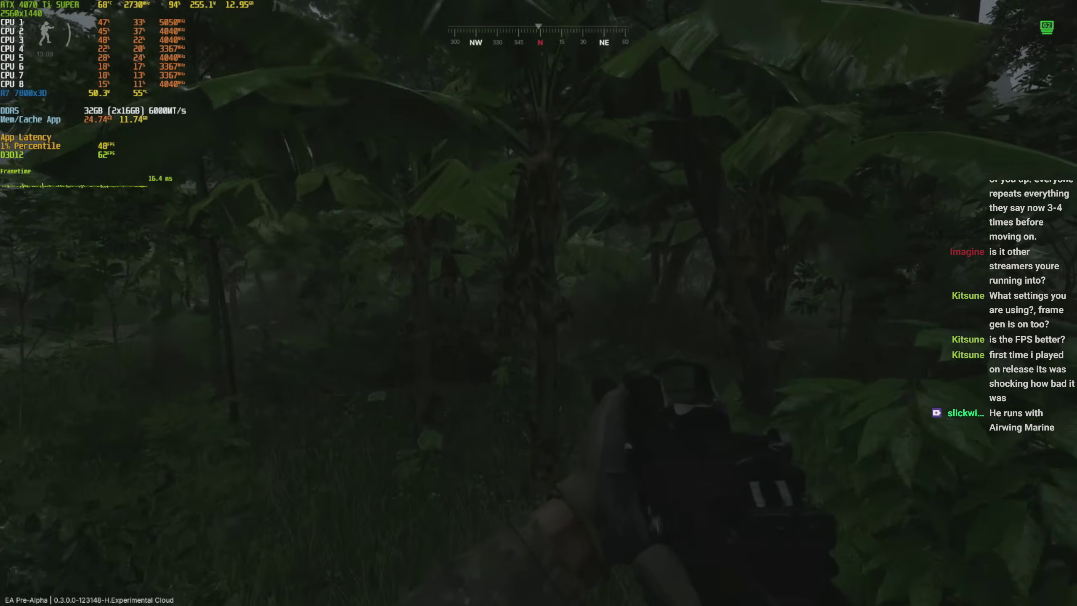
pyautogui.press('w')
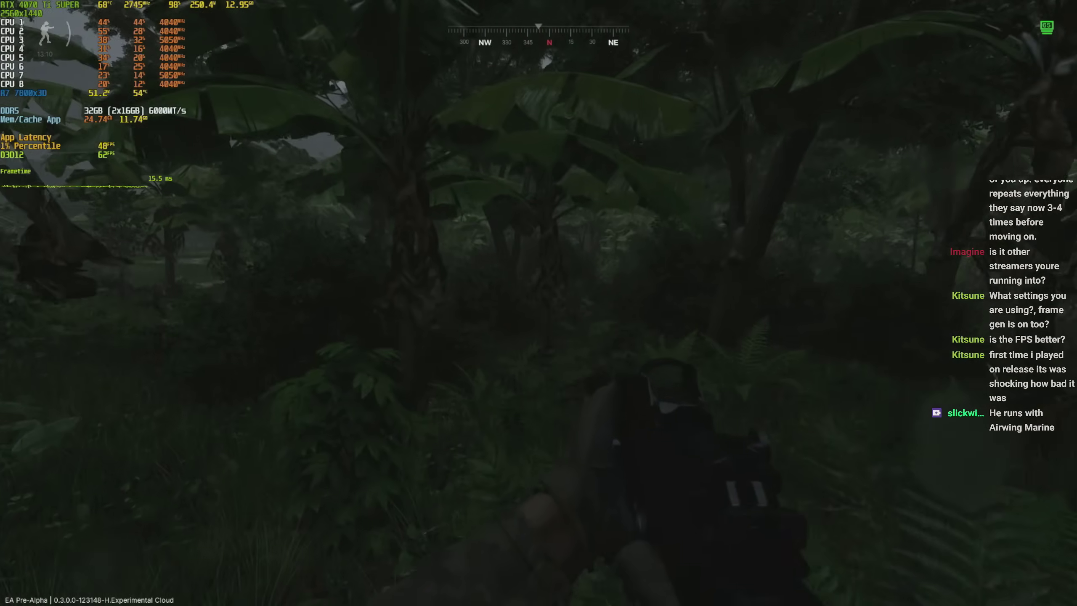
pyautogui.press('w')
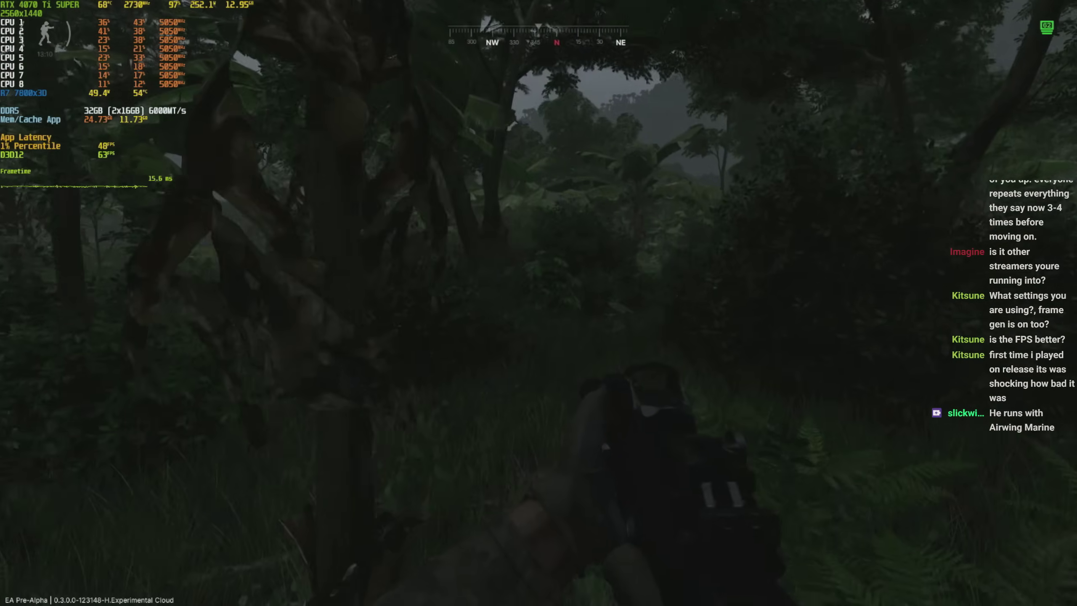
pyautogui.press('w')
pyautogui.press('m')
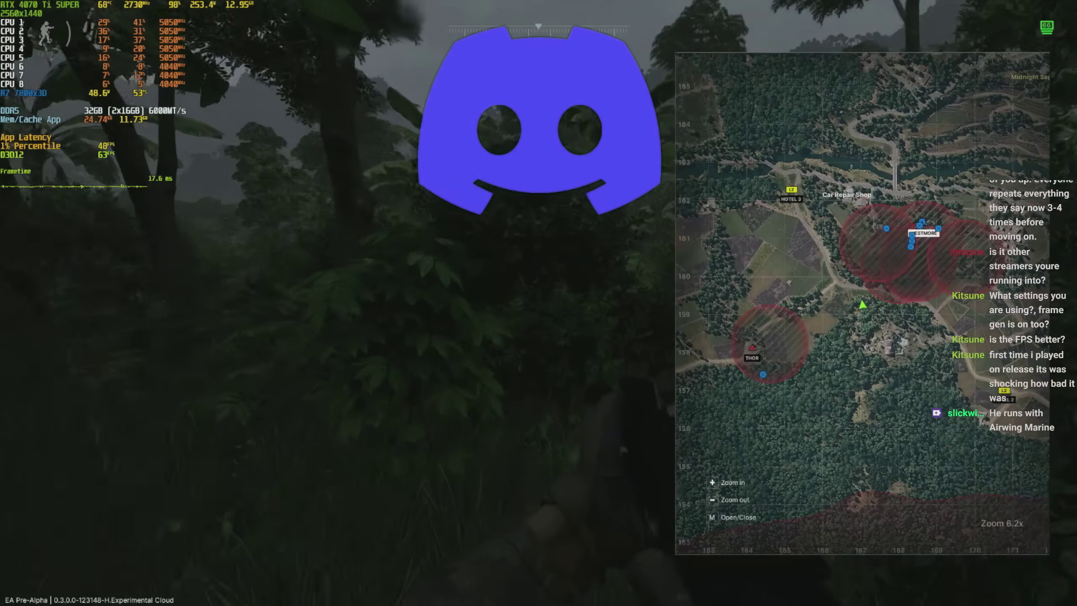
pyautogui.press('m')
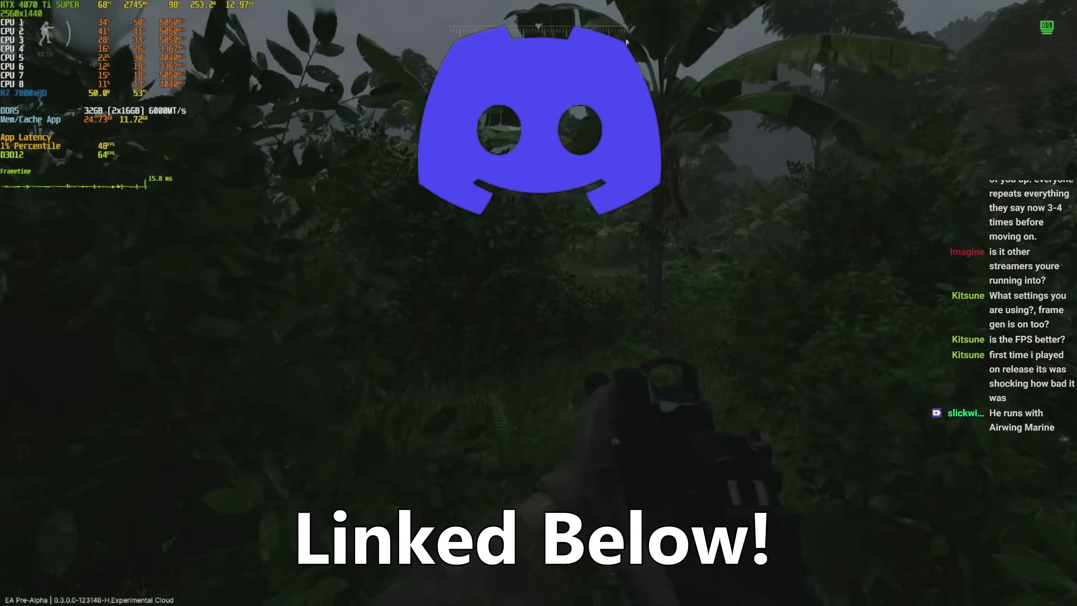
pyautogui.press('w')
pyautogui.press('c')
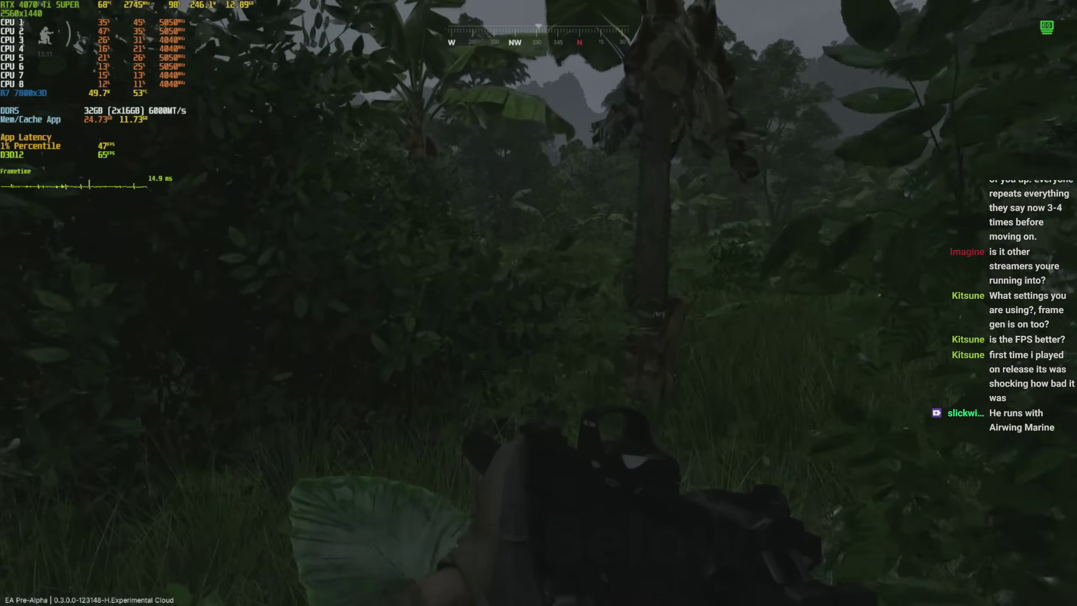
pyautogui.press('w')
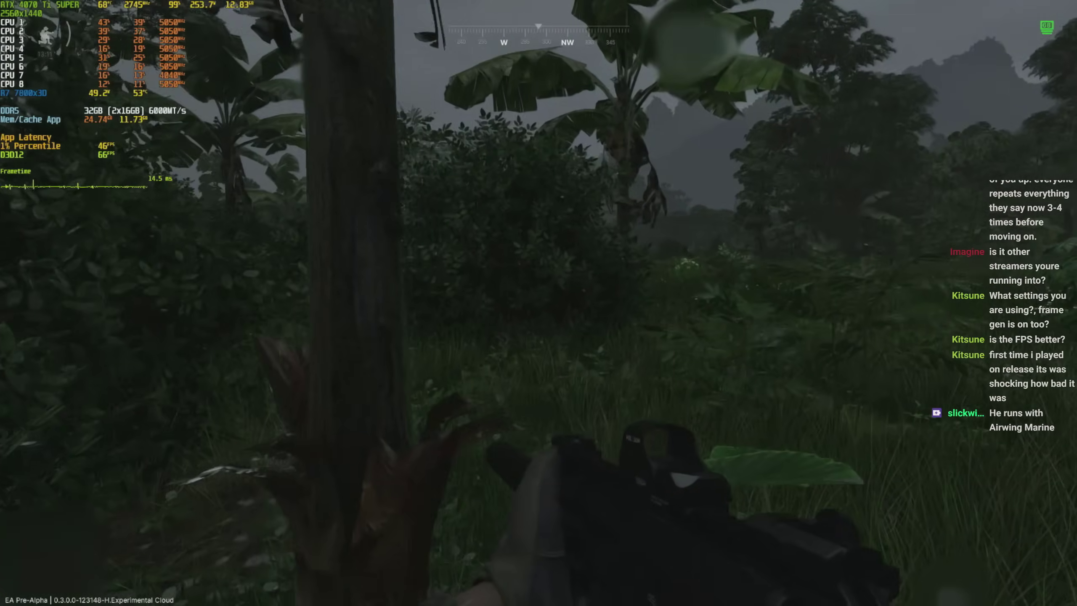
pyautogui.press('w')
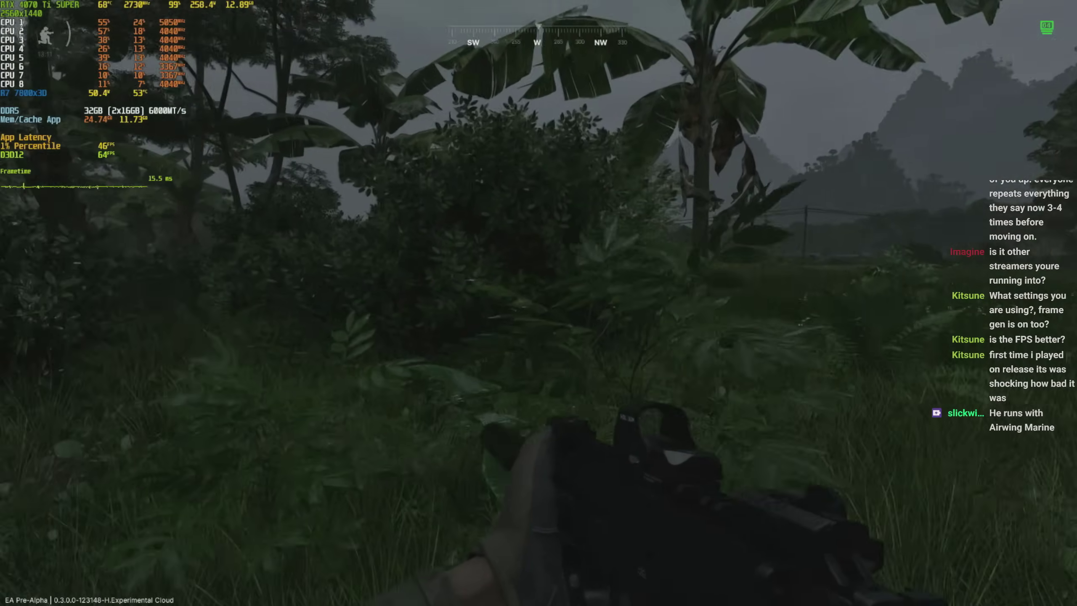
pyautogui.press('w')
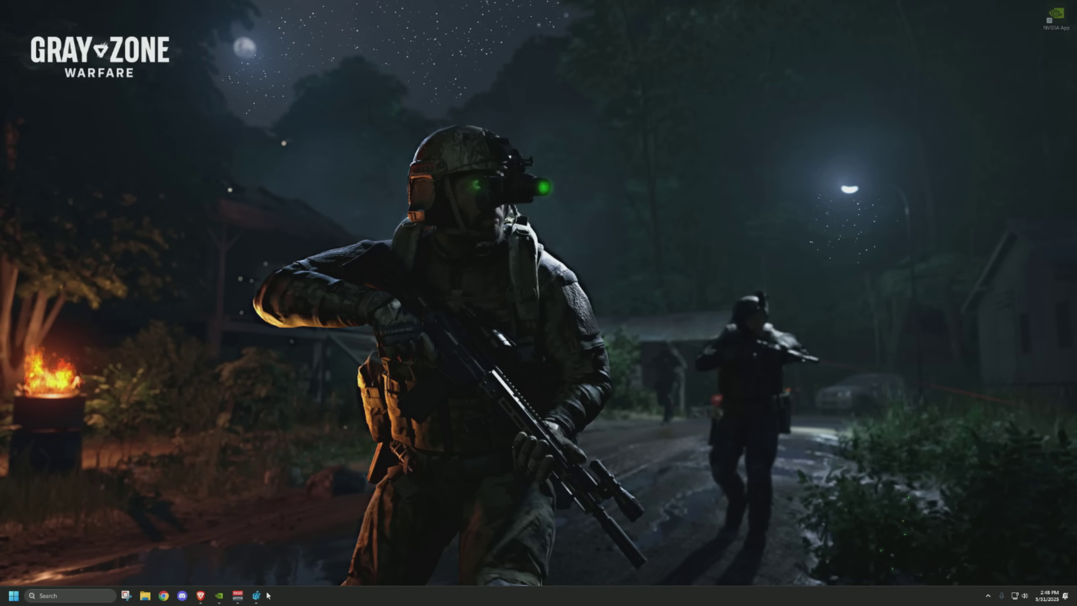
# Close the game window and start Registry Editor by running regedit from the Run box
pyautogui.click(288, 522)
pyautogui.click(101, 594)
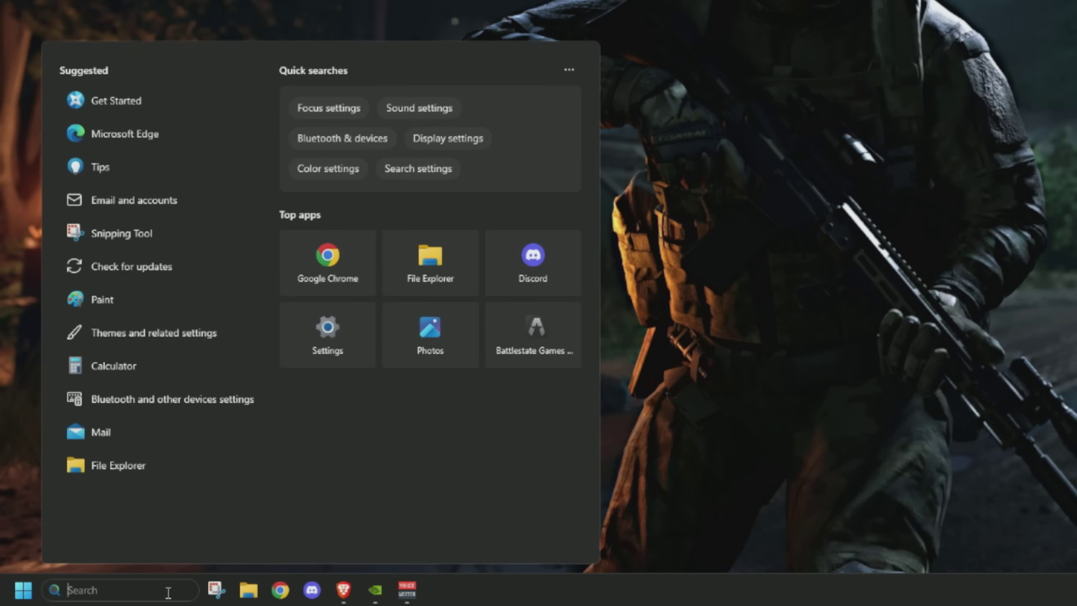
pyautogui.write('registry Editor')
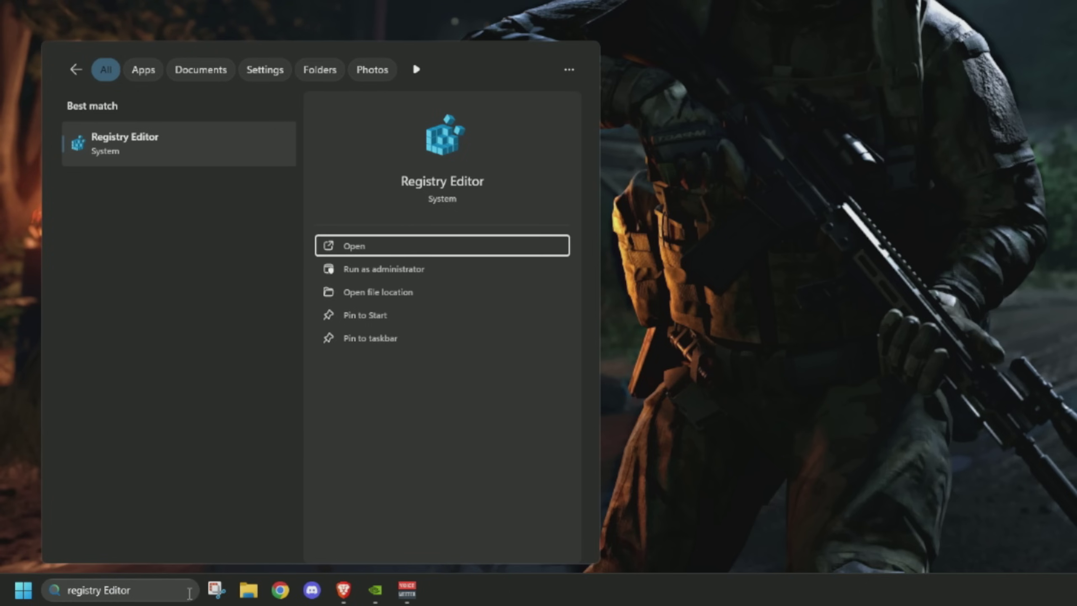
pyautogui.click(190, 594)
pyautogui.press('super+r')
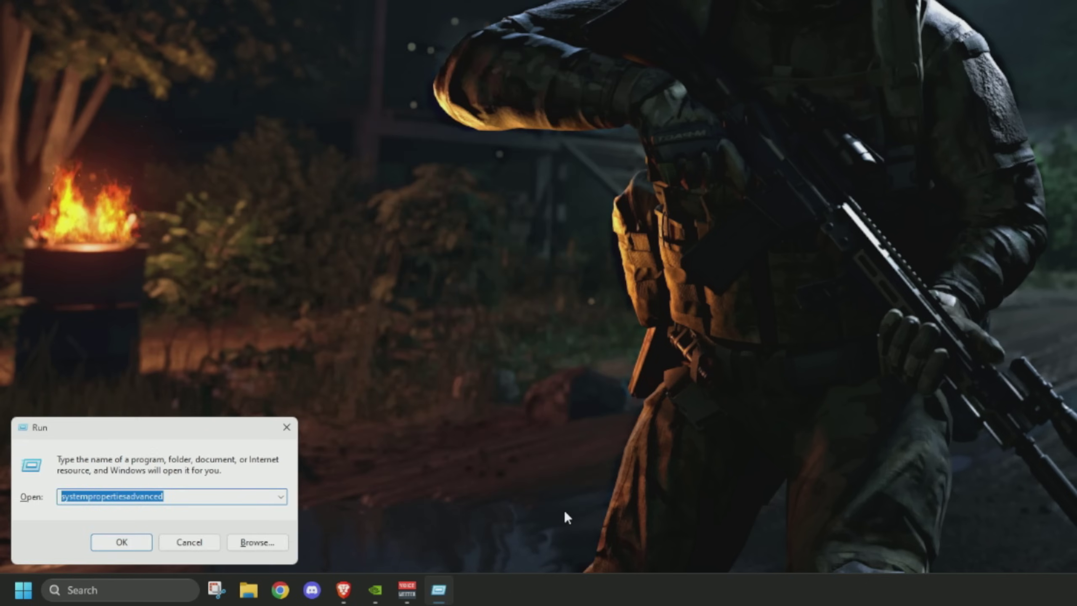
pyautogui.press('BackSpace')
pyautogui.write('regedit')
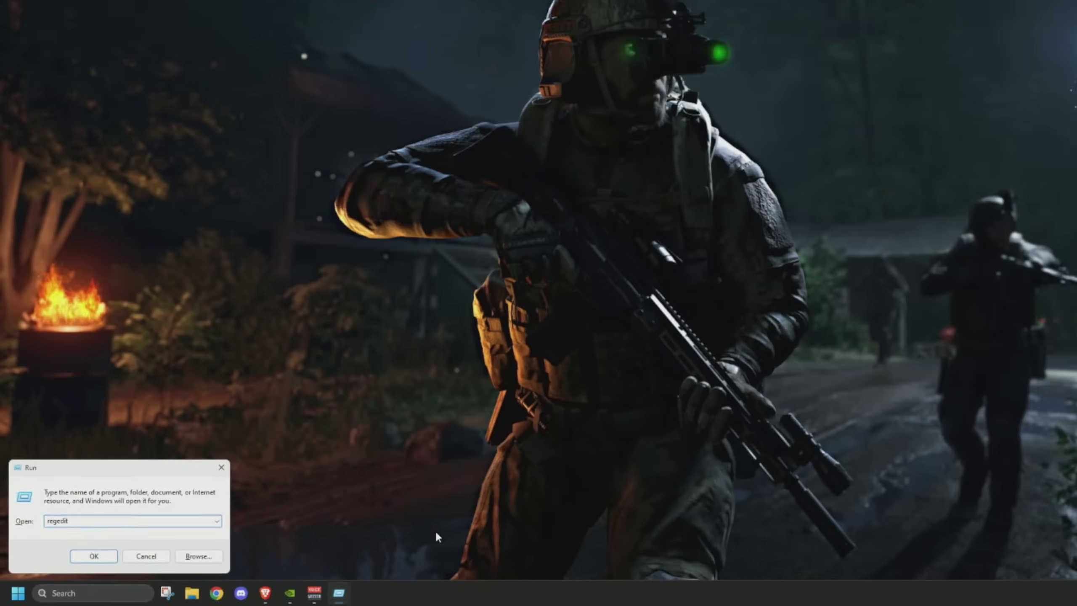
pyautogui.press('Return')
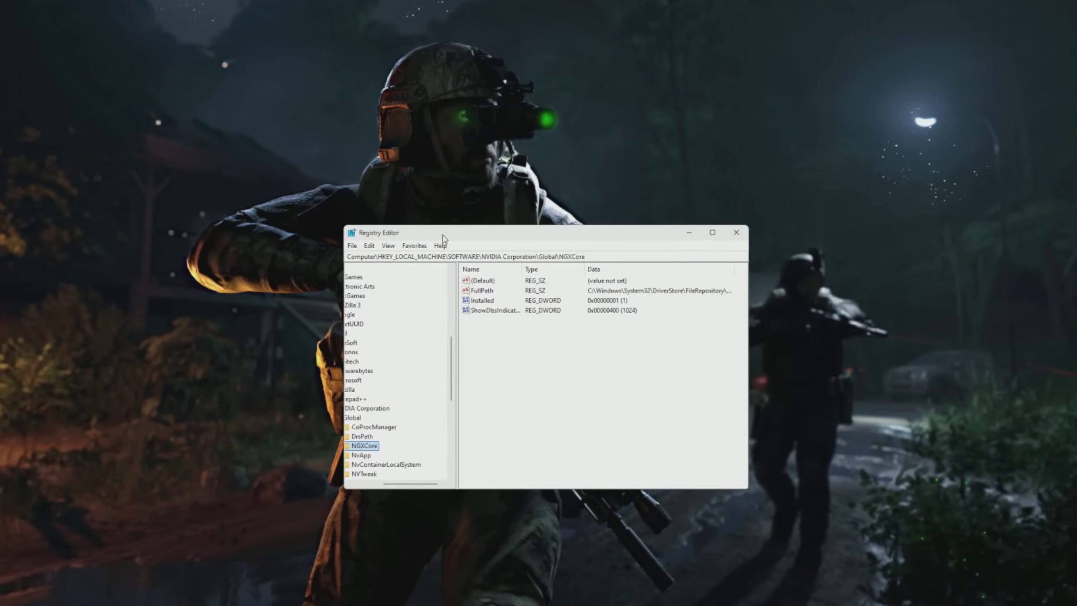
pyautogui.moveTo(589, 248); pyautogui.dragTo(332, 261)
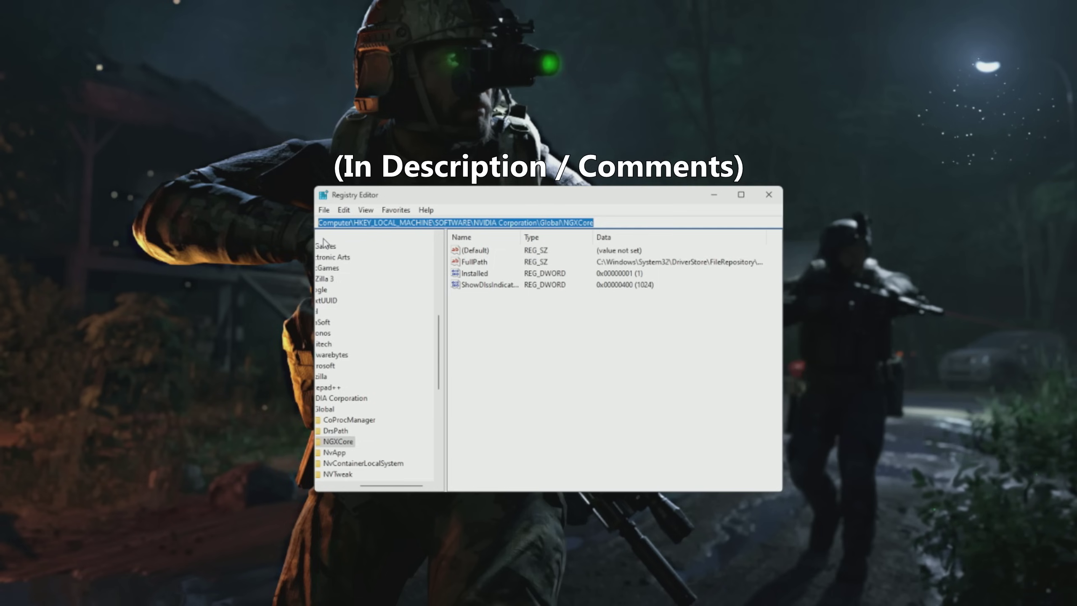
pyautogui.click(601, 222)
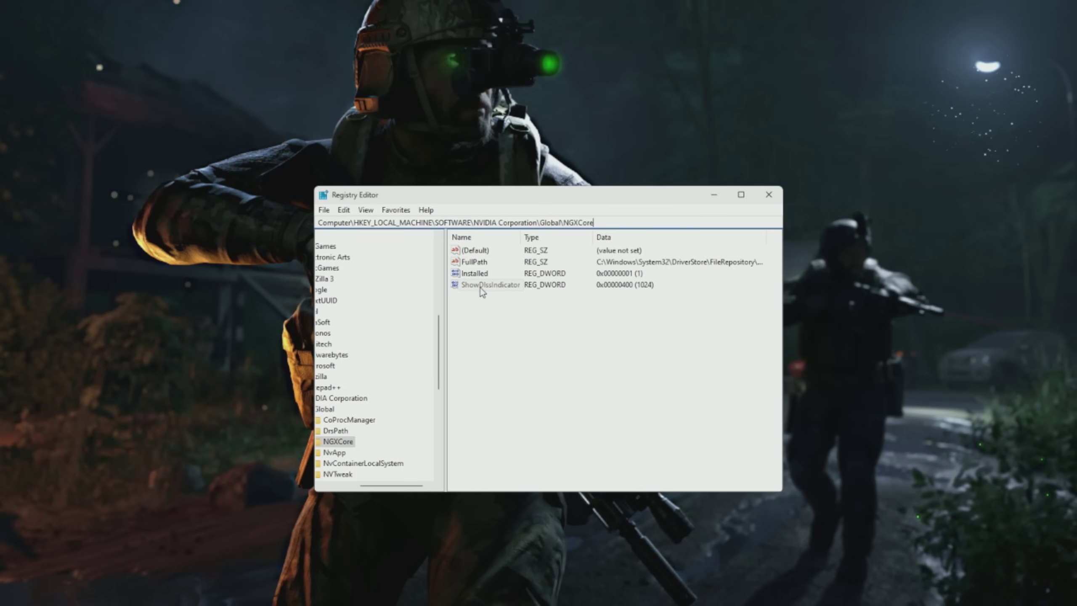
# Create a new DWORD (32-bit) value in NGXCore, then select ShowDlssIndicator
pyautogui.rightClick(486, 306)
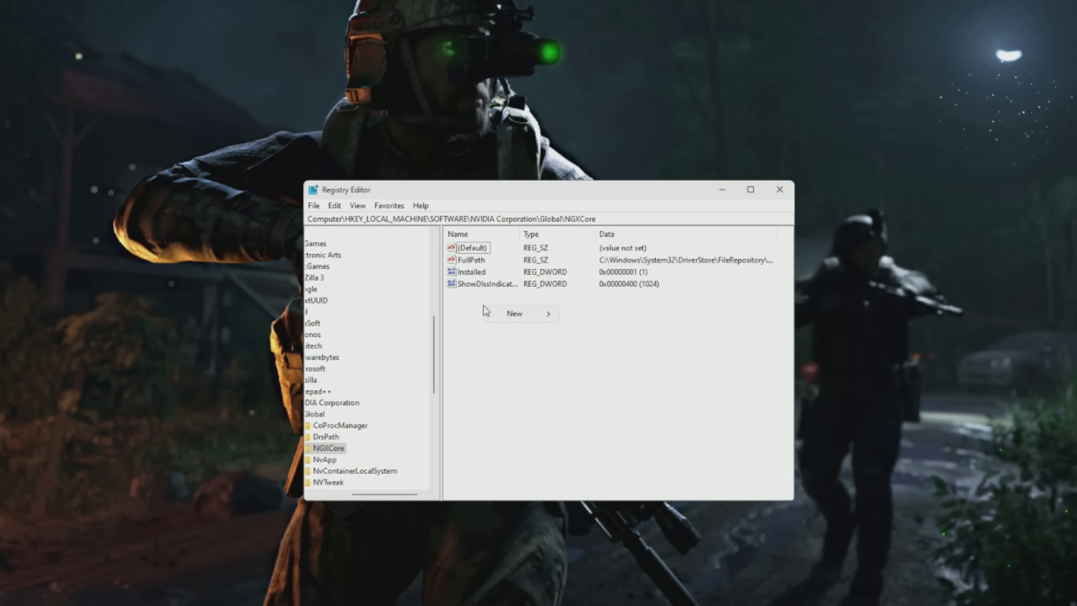
pyautogui.moveTo(513, 313)
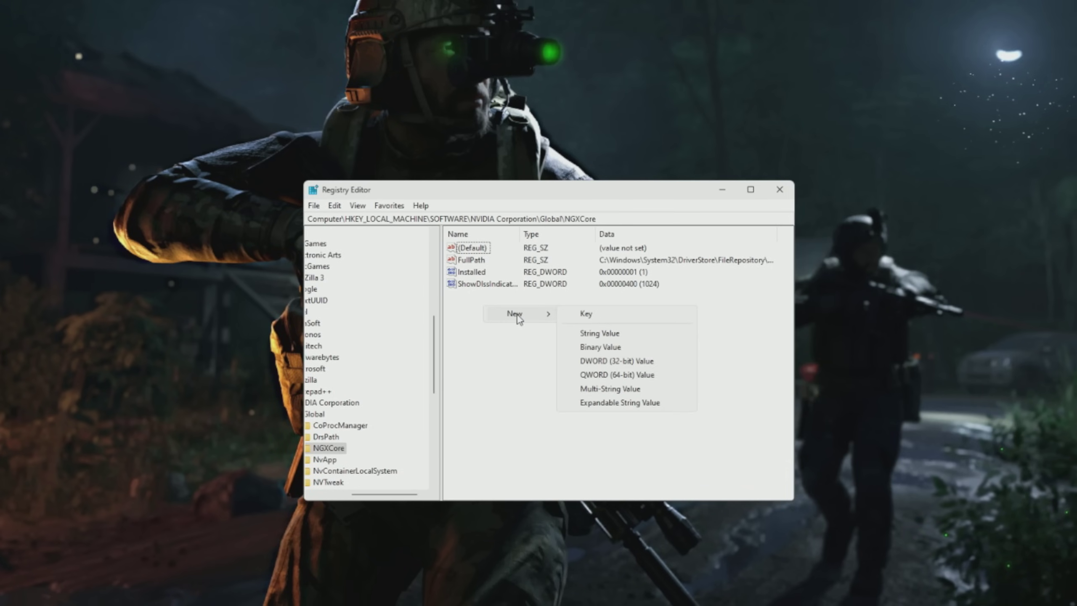
pyautogui.click(620, 361)
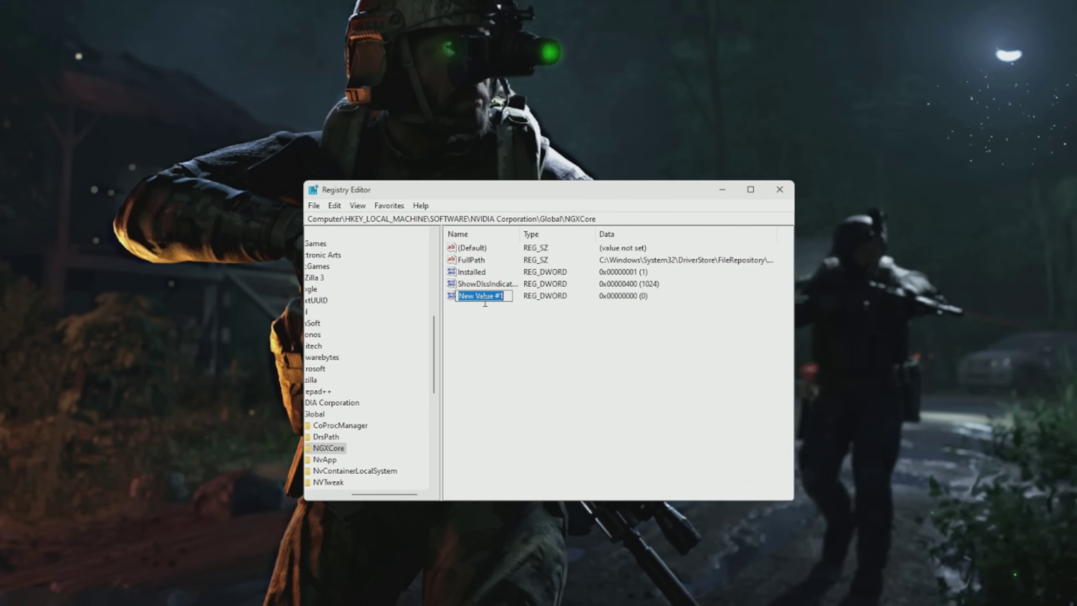
pyautogui.click(478, 285)
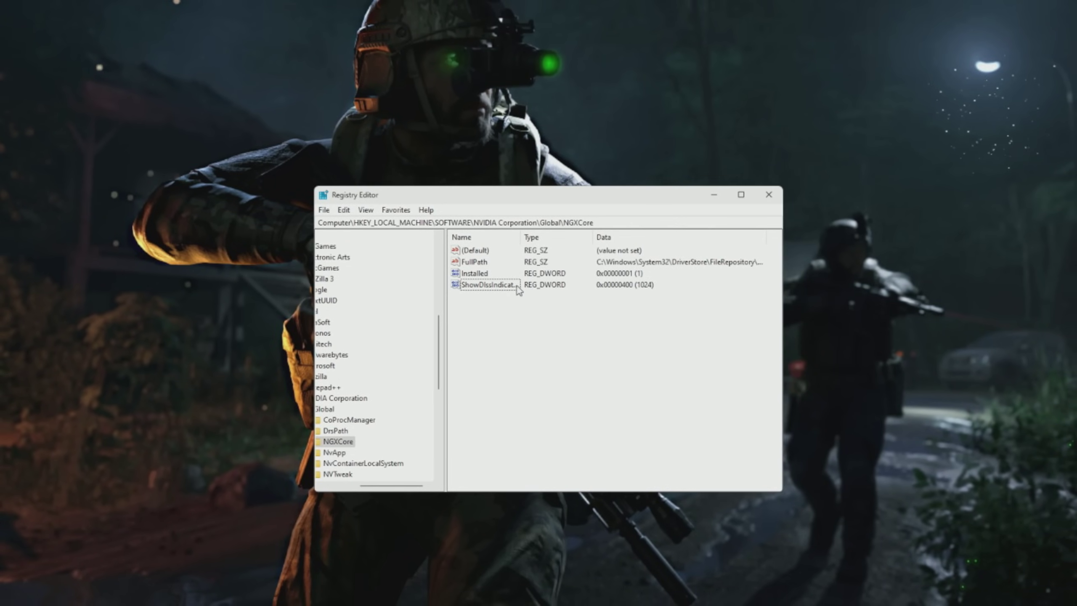
# Open ShowDlssIndicator and confirm its value data stays at 1024 in Decimal
pyautogui.doubleClick(495, 286)
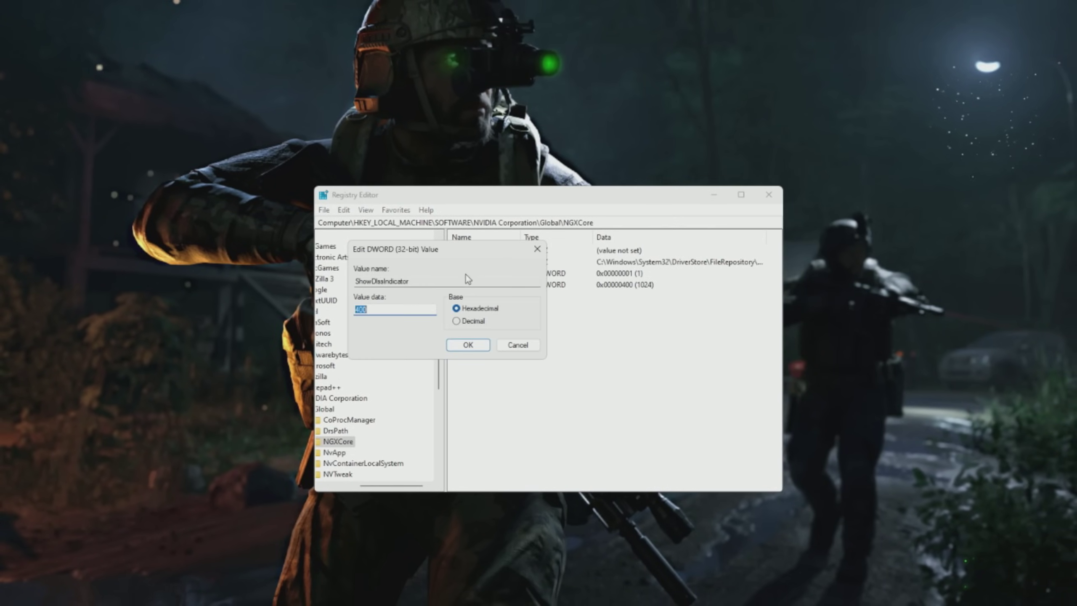
pyautogui.moveTo(434, 251); pyautogui.dragTo(537, 310)
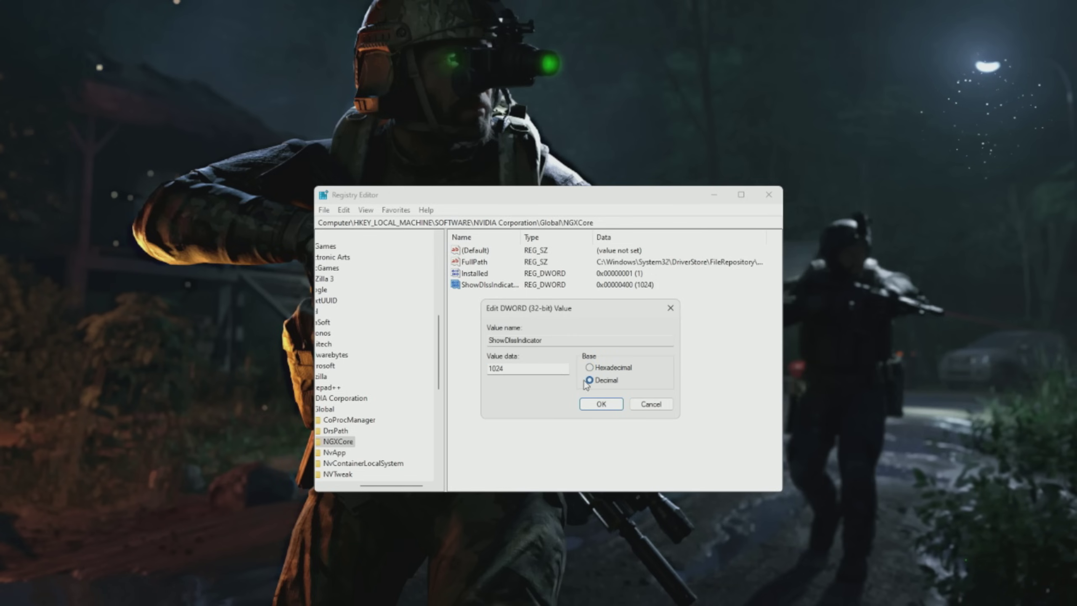
pyautogui.moveTo(529, 370); pyautogui.dragTo(468, 375)
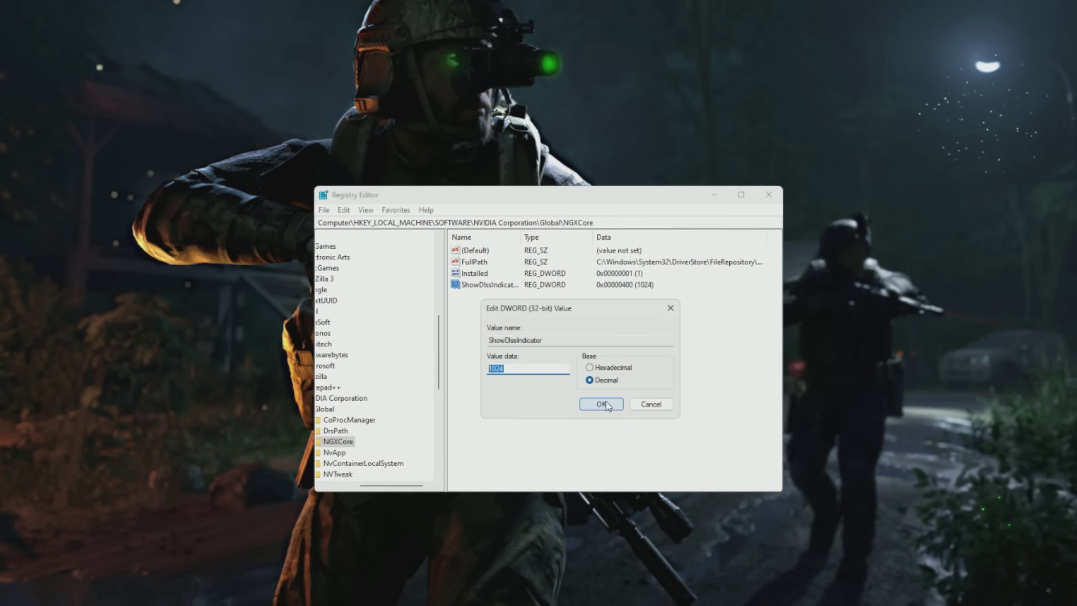
pyautogui.moveTo(551, 308); pyautogui.dragTo(545, 255)
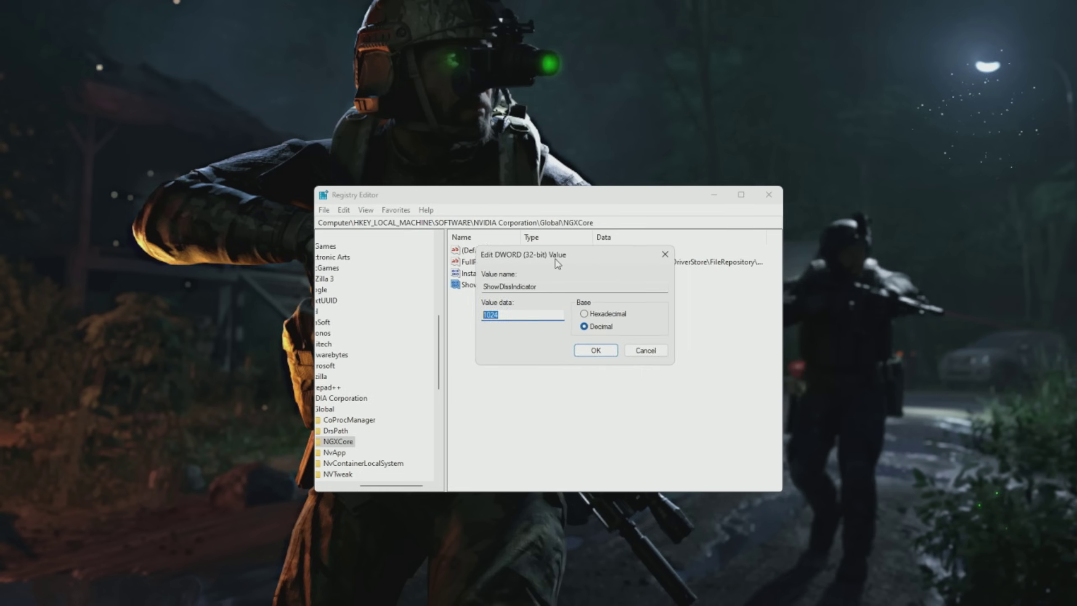
pyautogui.click(594, 354)
# Export the NGXCore key to the Desktop as DLSSINDICATORON.reg, then reopen ShowDlssIndicator to enter 0
pyautogui.click(323, 210)
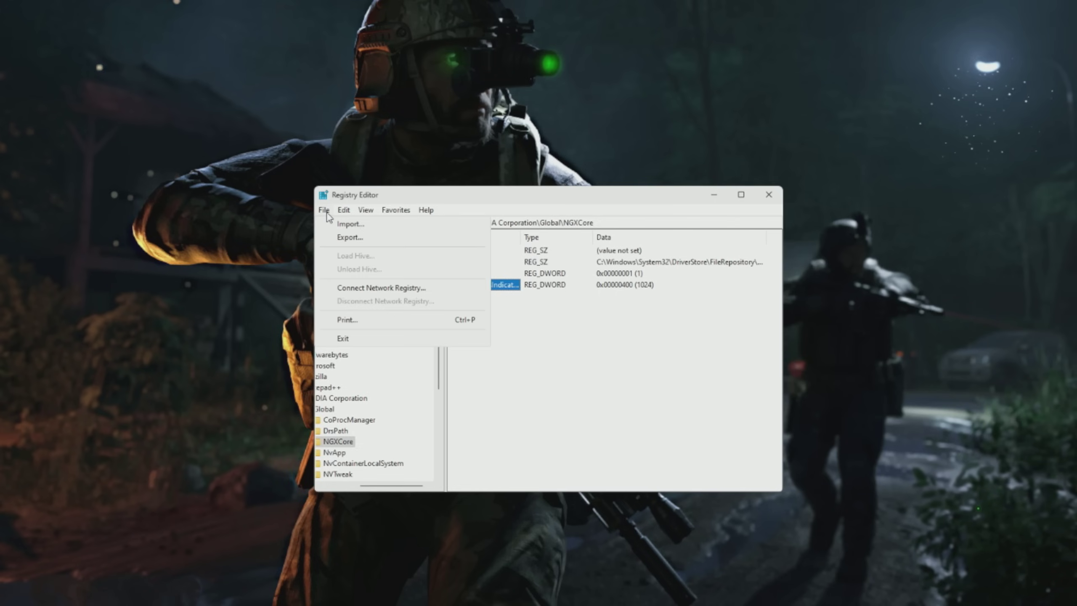
pyautogui.click(381, 239)
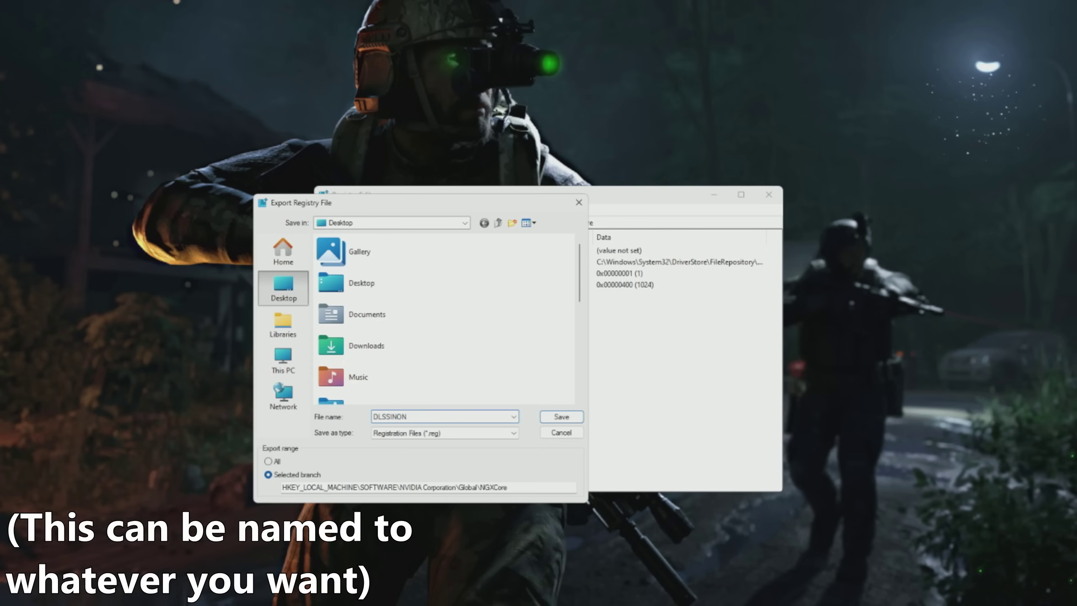
pyautogui.click(561, 417)
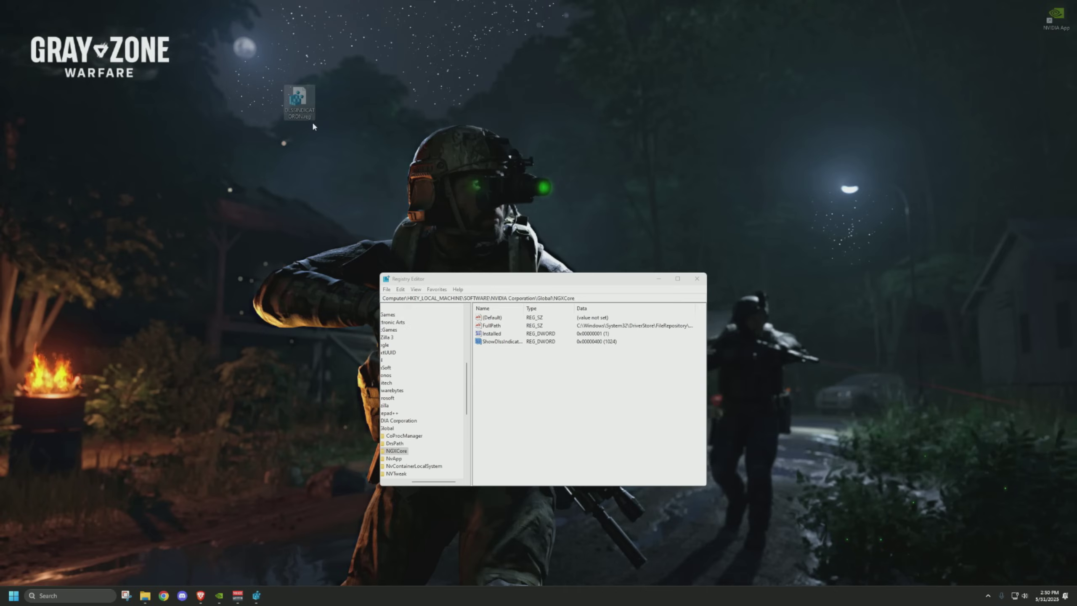
pyautogui.click(299, 102)
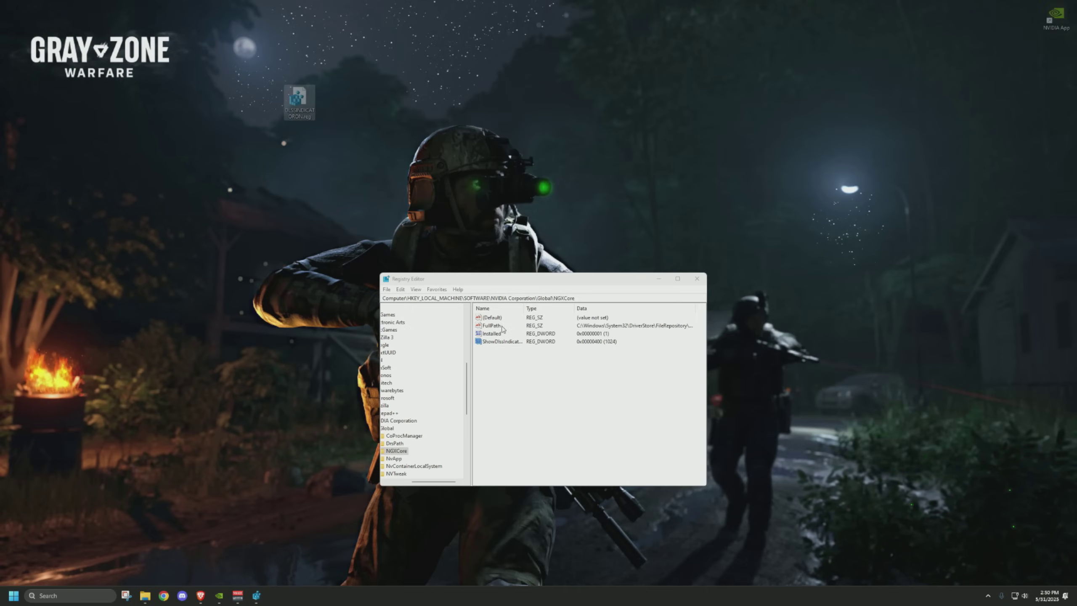
pyautogui.doubleClick(600, 342)
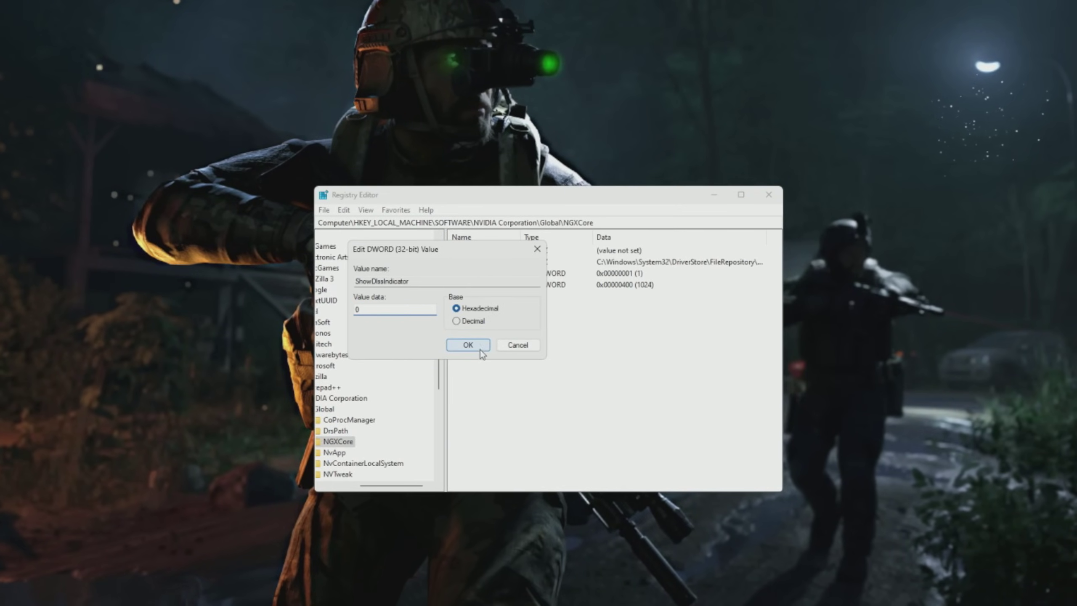
# Set ShowDlssIndicator to 0 and export NGXCore to the Desktop under an OFF file name
pyautogui.click(468, 345)
pyautogui.click(324, 209)
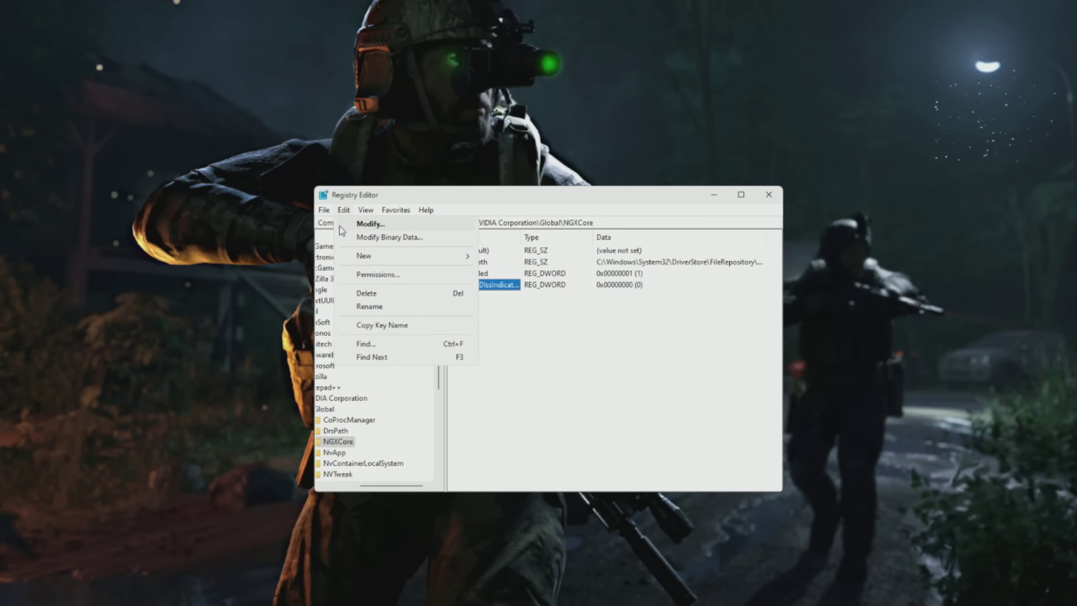
pyautogui.click(348, 237)
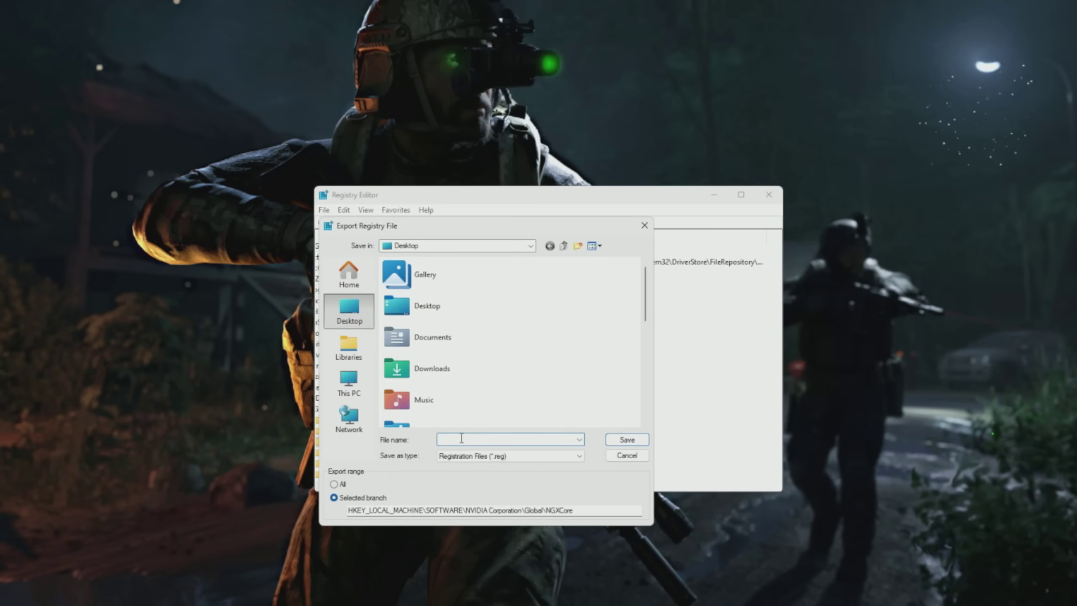
pyautogui.write('DLSSINDIC')
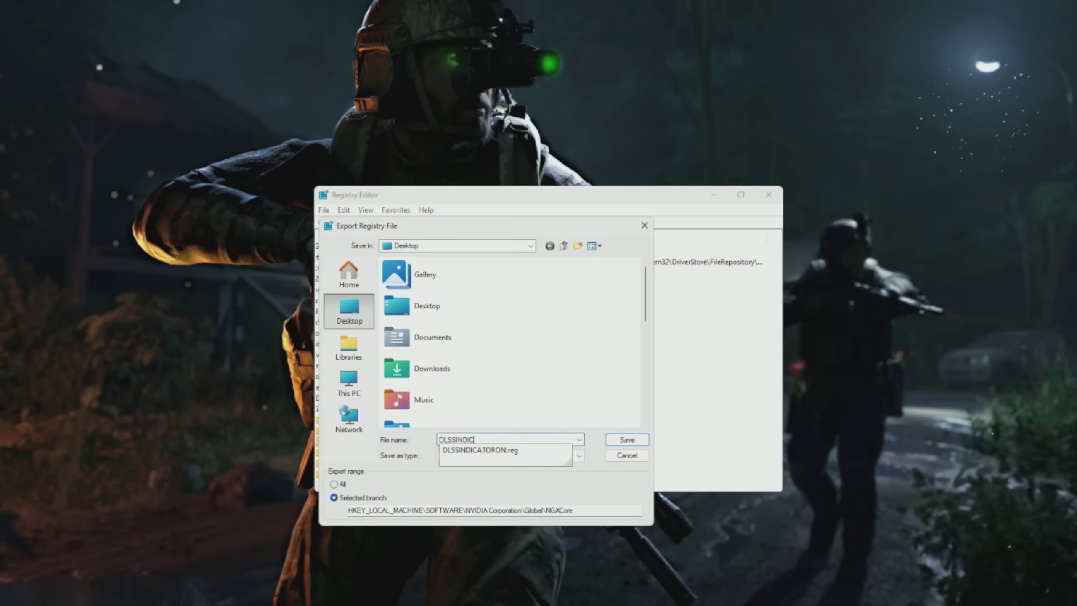
pyautogui.write('ATOROFF')
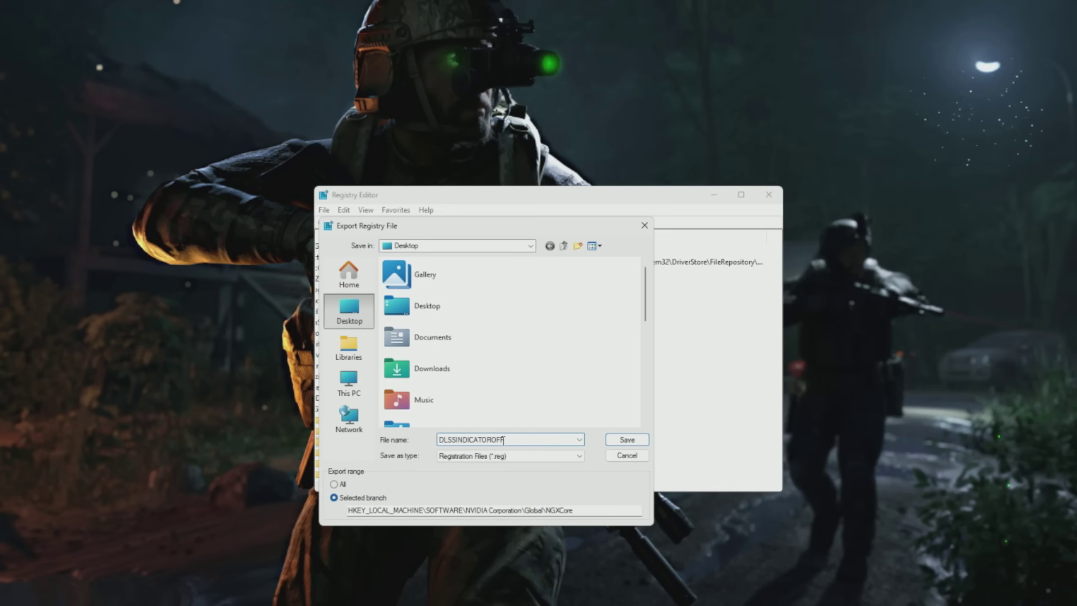
pyautogui.moveTo(507, 440); pyautogui.dragTo(491, 440)
pyautogui.press('BackSpace')
pyautogui.click(440, 440)
pyautogui.write('OFF')
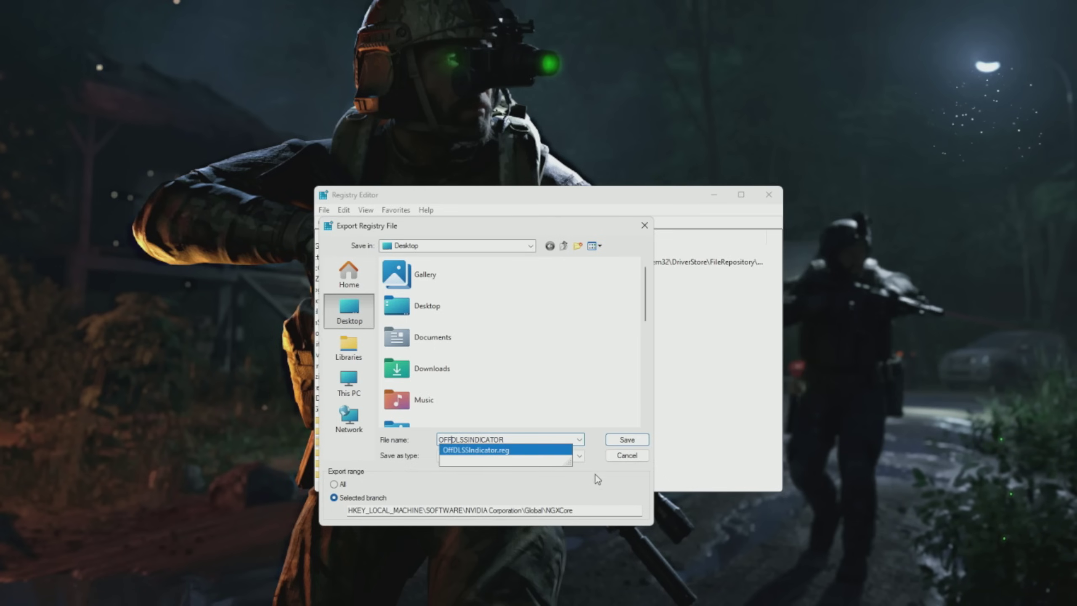
pyautogui.click(627, 439)
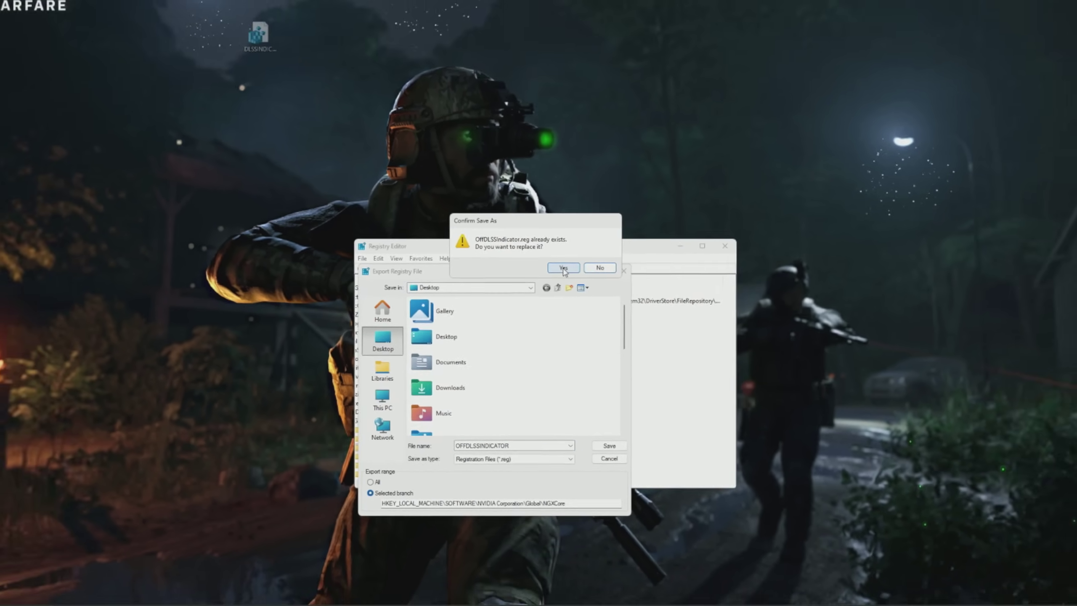
# Decline overwriting OffDLSSIndicator.reg and save the export with PF appended to the name
pyautogui.click(615, 221)
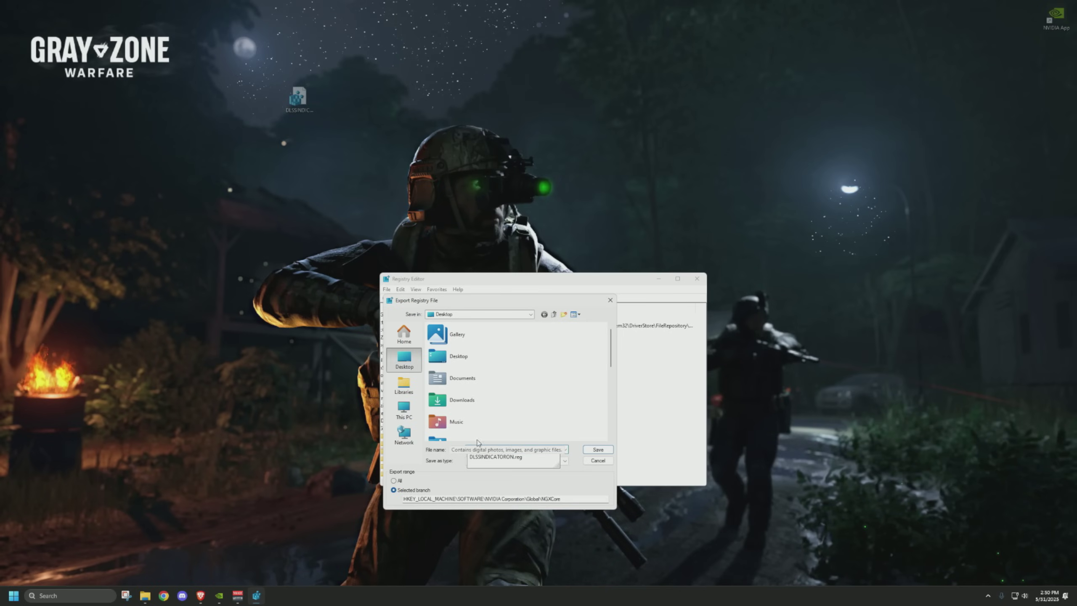
pyautogui.click(513, 447)
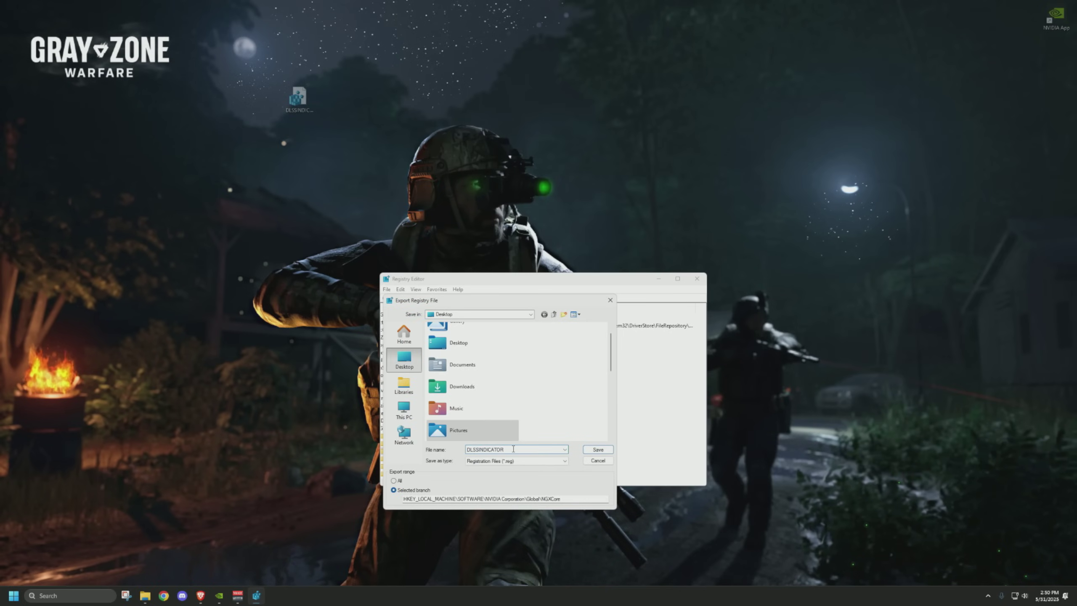
pyautogui.write('PF')
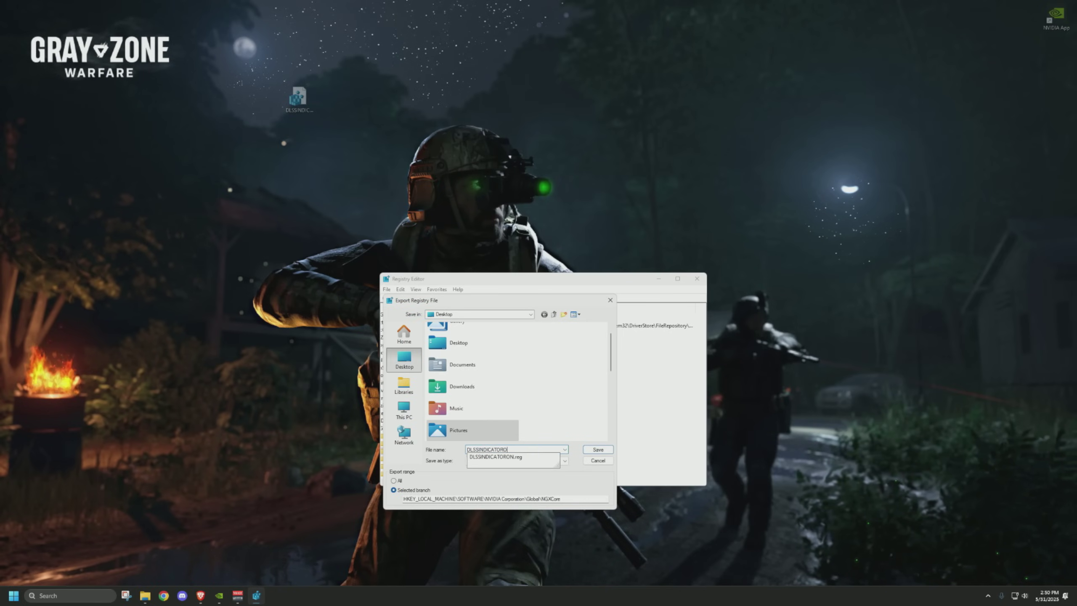
pyautogui.press('Return')
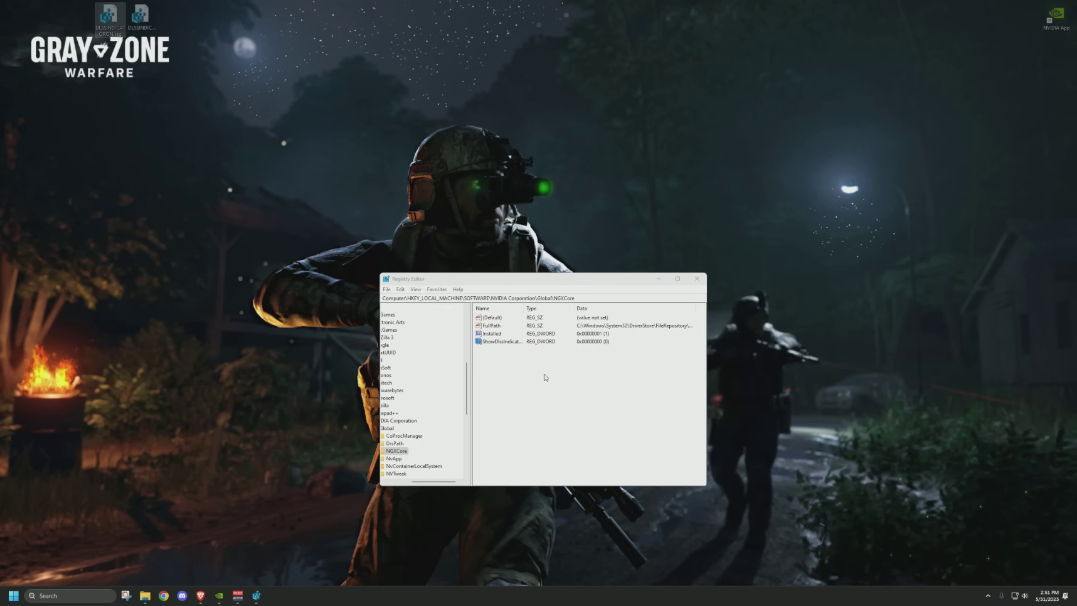
# Close Registry Editor and merge DLSSINDICATORON.reg into the registry, accepting UAC and the warning
pyautogui.click(509, 343)
pyautogui.click(697, 279)
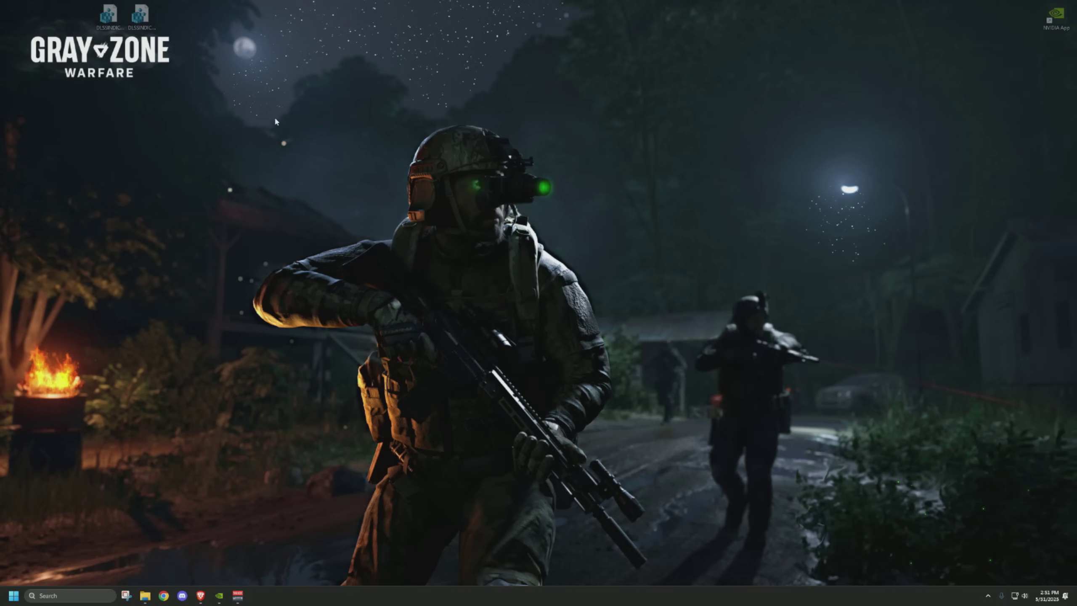
pyautogui.doubleClick(150, 33)
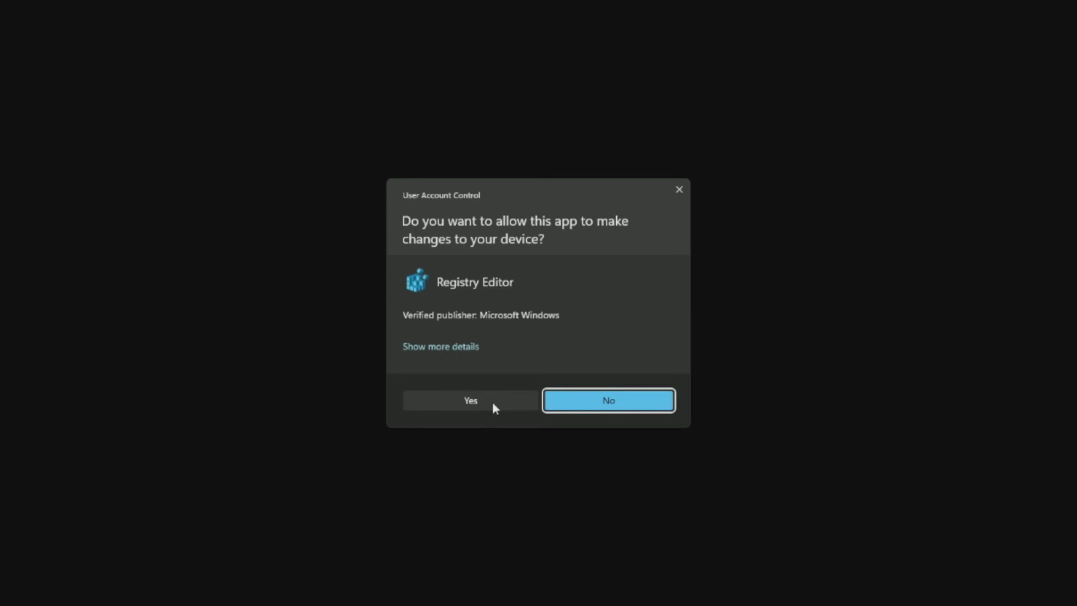
pyautogui.click(492, 402)
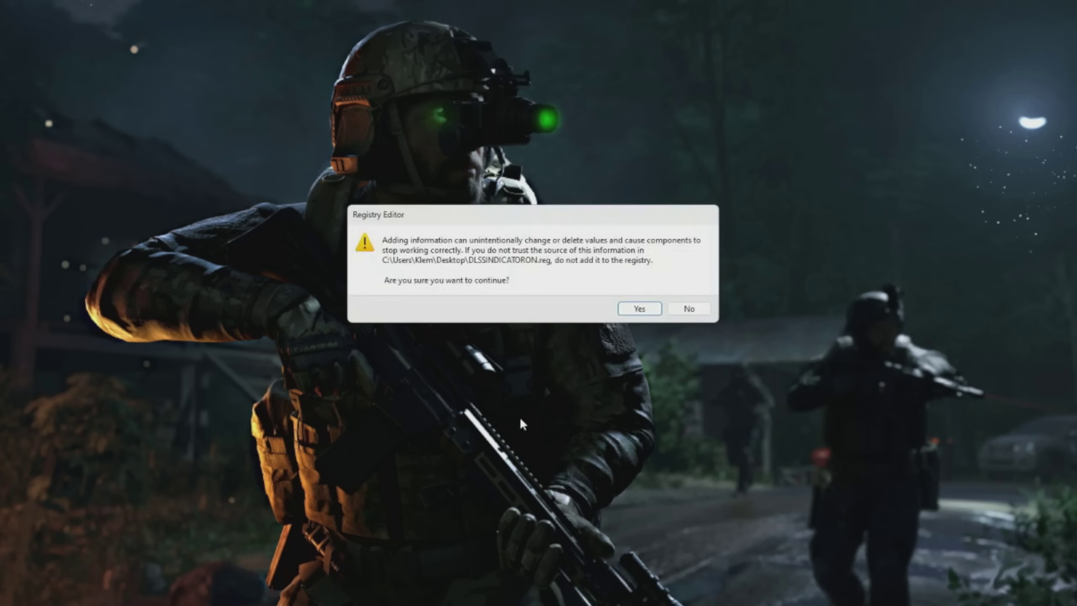
pyautogui.click(637, 309)
pyautogui.click(674, 298)
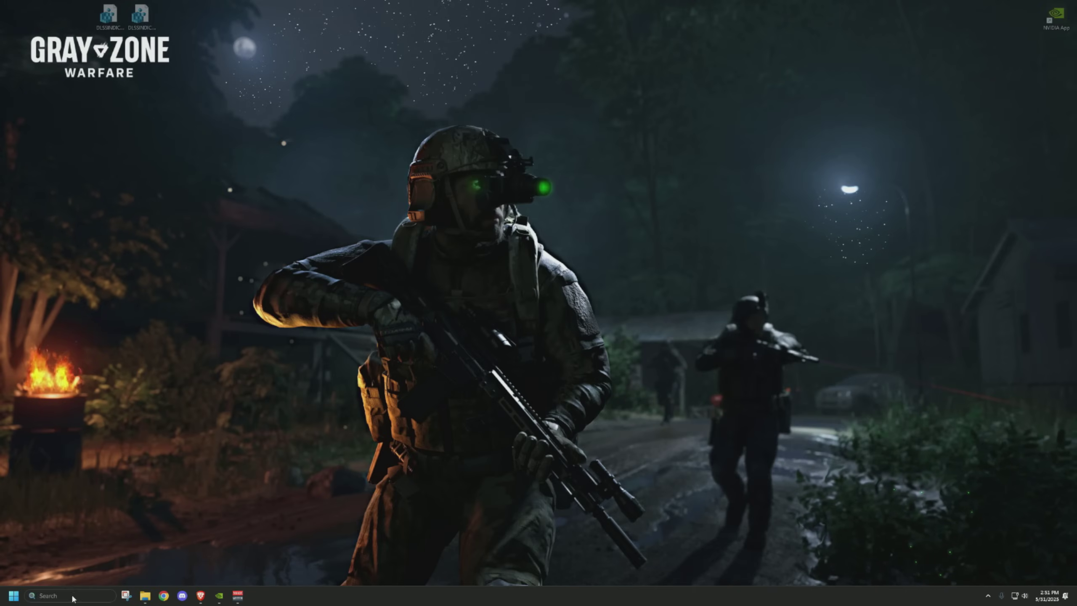
# Search Windows for 'gray' and launch Gray Zone Warfare
pyautogui.click(63, 595)
pyautogui.write('gray')
pyautogui.click(122, 337)
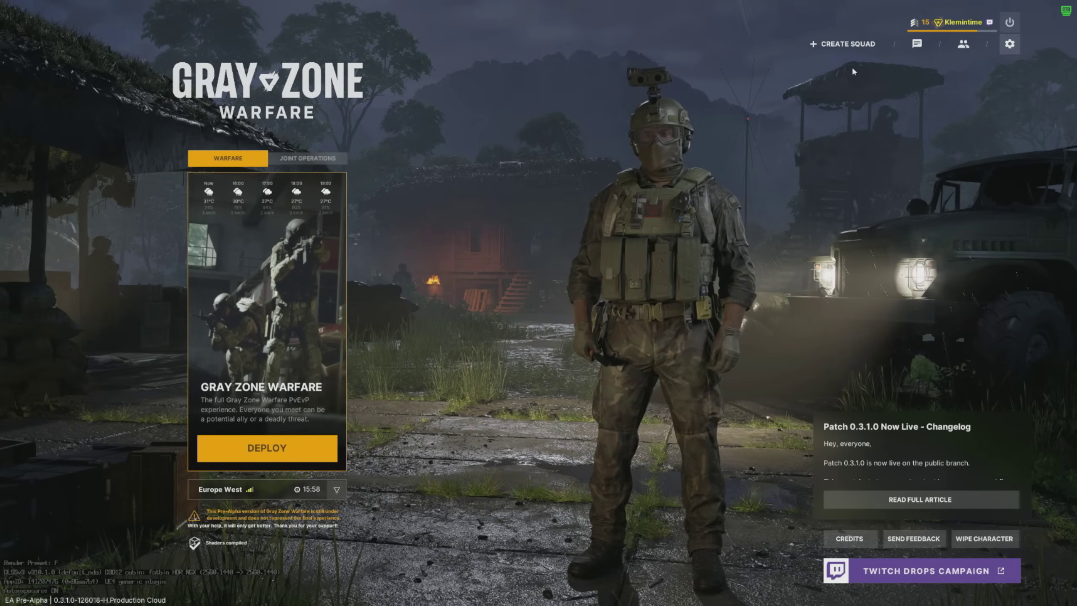
# In Graphics settings, step NVIDIA DLSS Super Resolution away from DLAA, then leave settings
pyautogui.click(1010, 44)
pyautogui.scroll(-4, 281, 238)
pyautogui.scroll(-6, 283, 243)
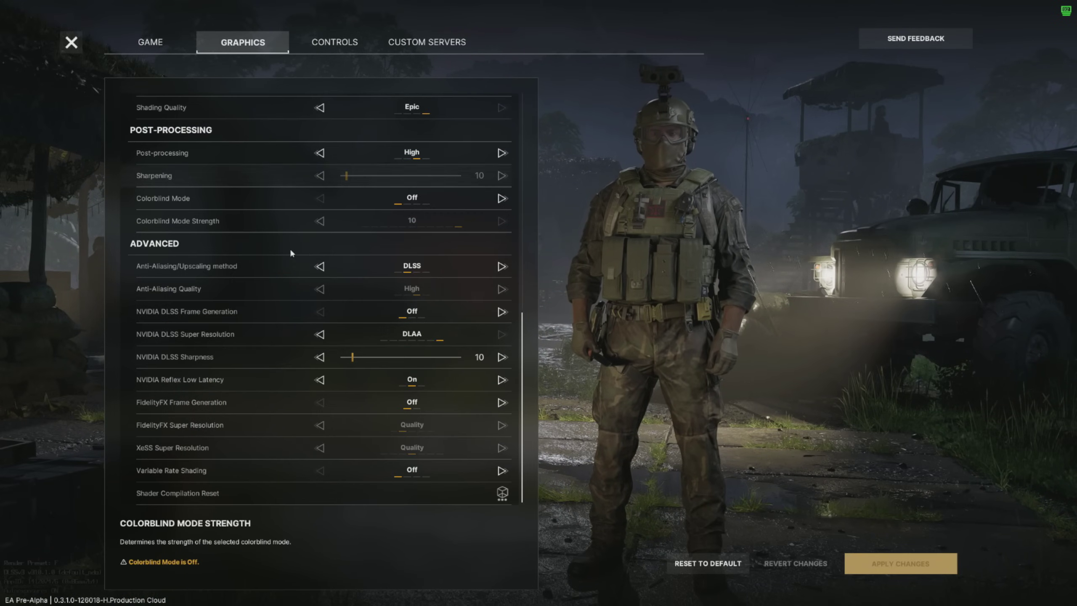
pyautogui.click(318, 334)
pyautogui.press('Escape')
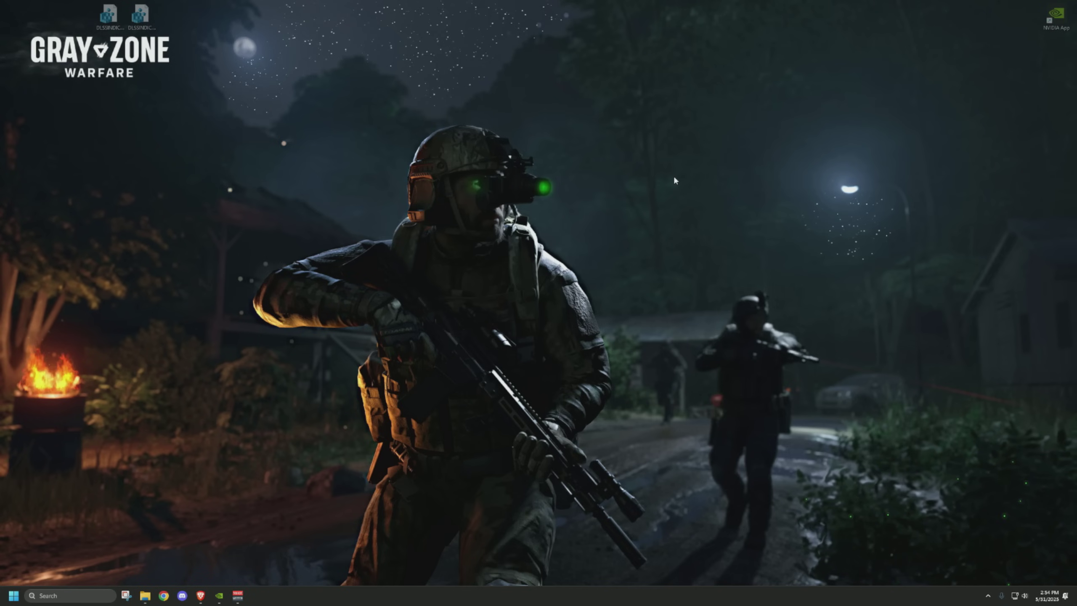
# Bring up NVIDIA App through search and the tray icon, then go to its Graphics page
pyautogui.doubleClick(1050, 20)
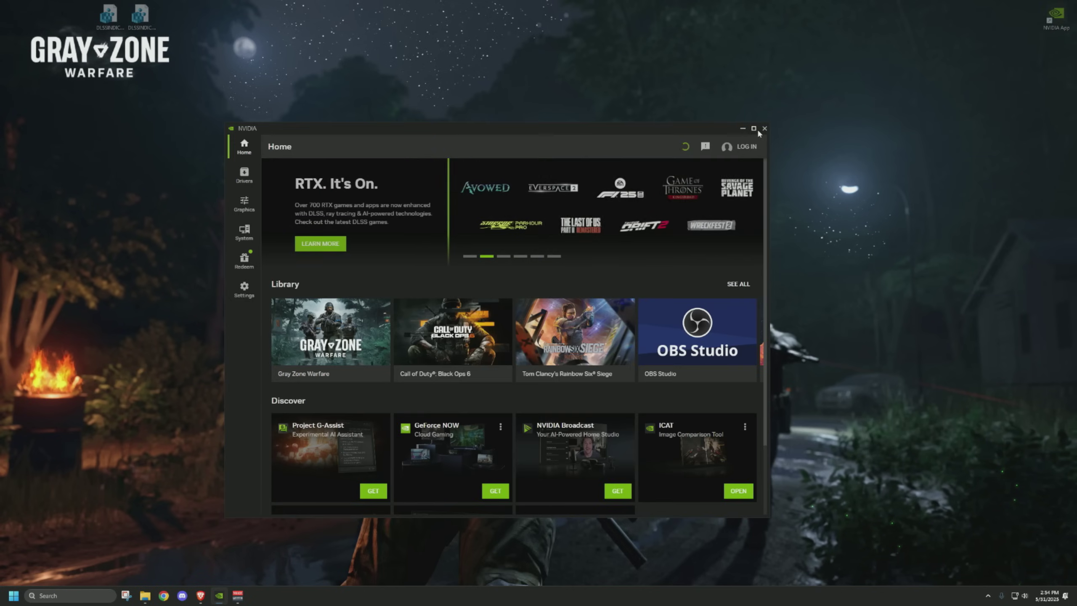
pyautogui.click(65, 595)
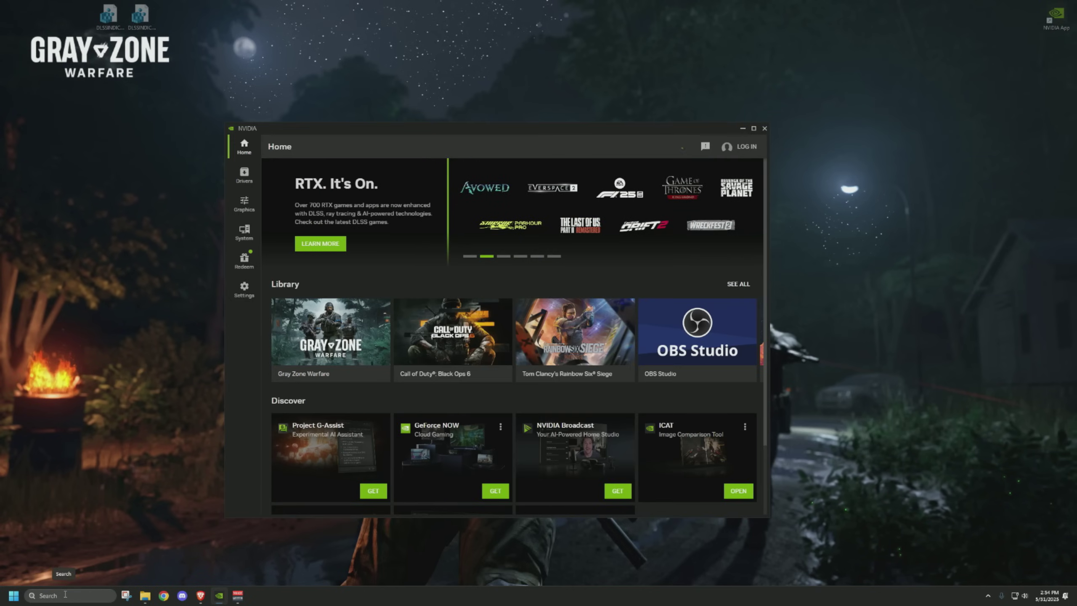
pyautogui.write('NVIDIA App')
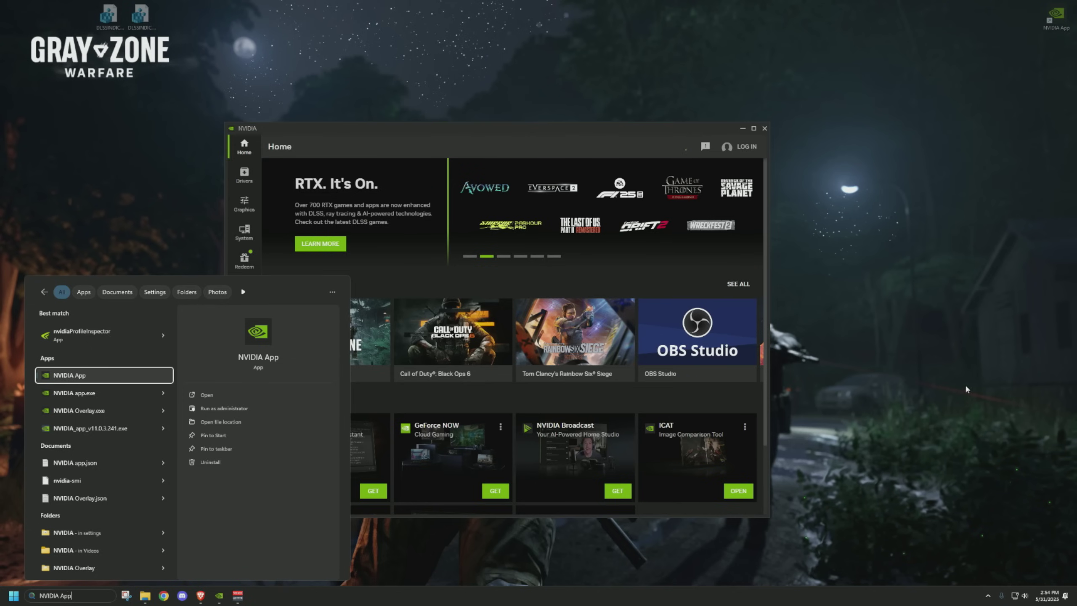
pyautogui.press('Return')
pyautogui.click(987, 597)
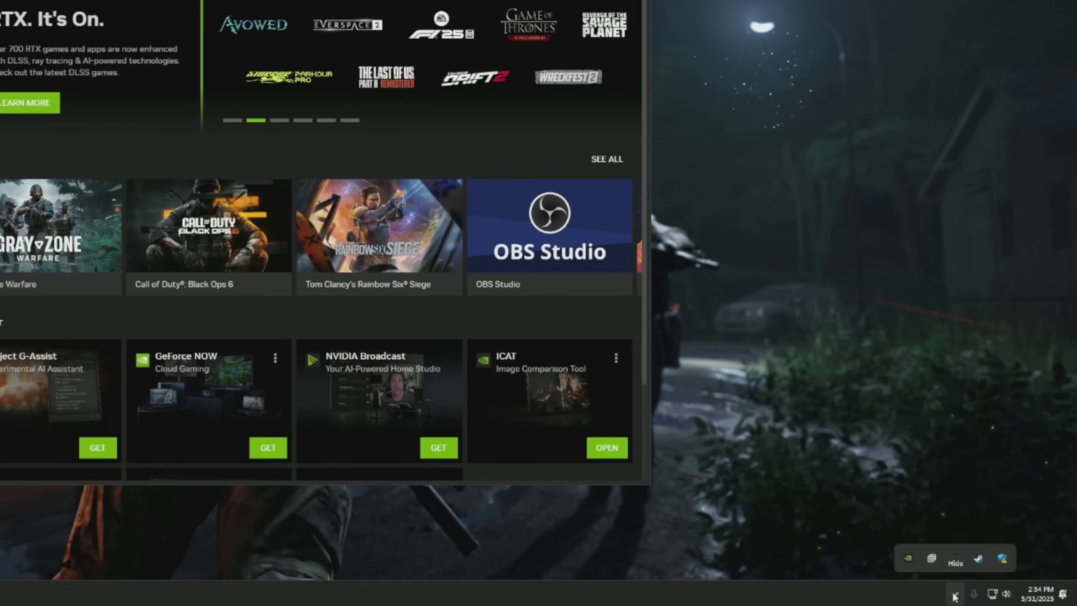
pyautogui.rightClick(907, 559)
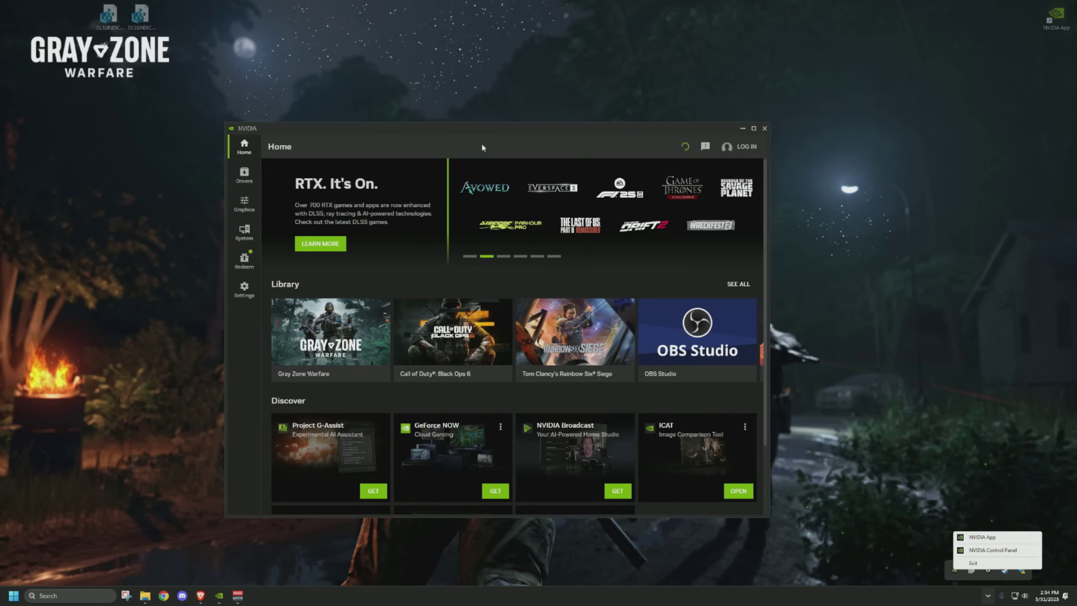
pyautogui.click(250, 0)
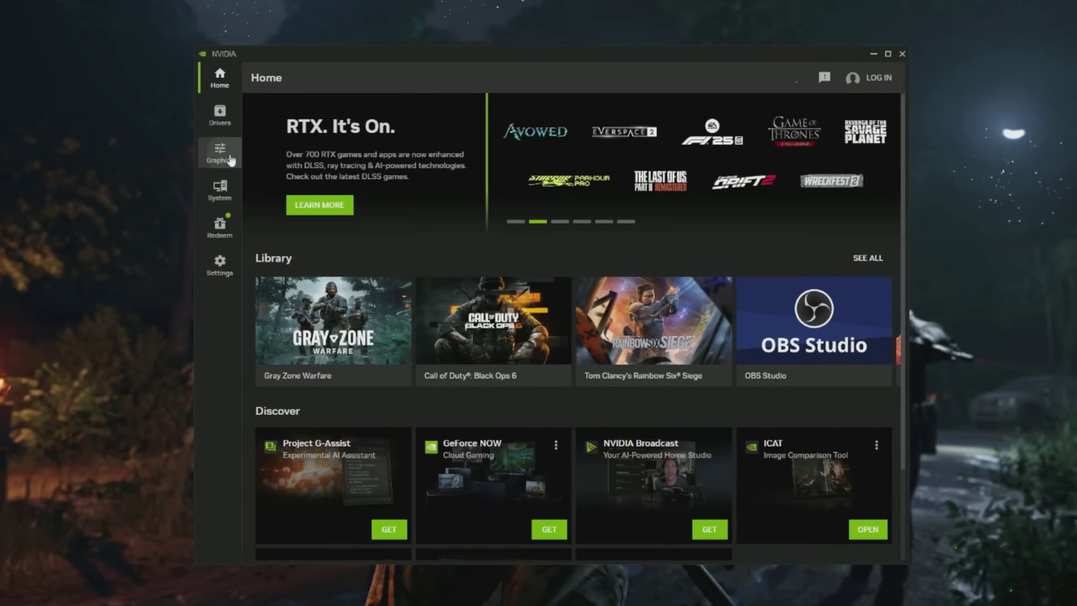
pyautogui.click(246, 205)
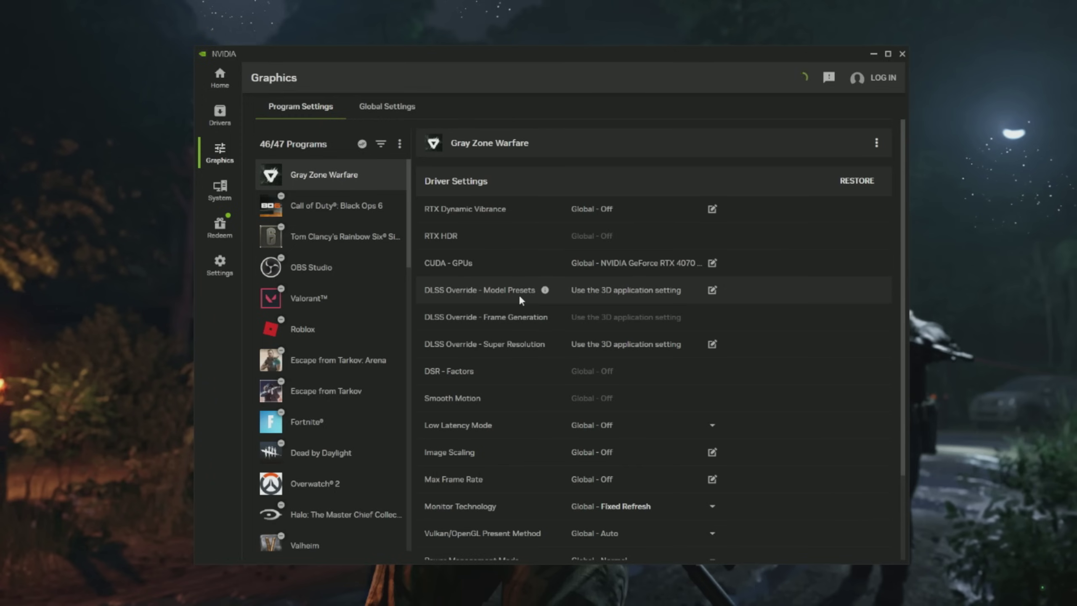
# Open the DLSS model preset override and choose the Latest preset for all DLSS technologies
pyautogui.click(620, 296)
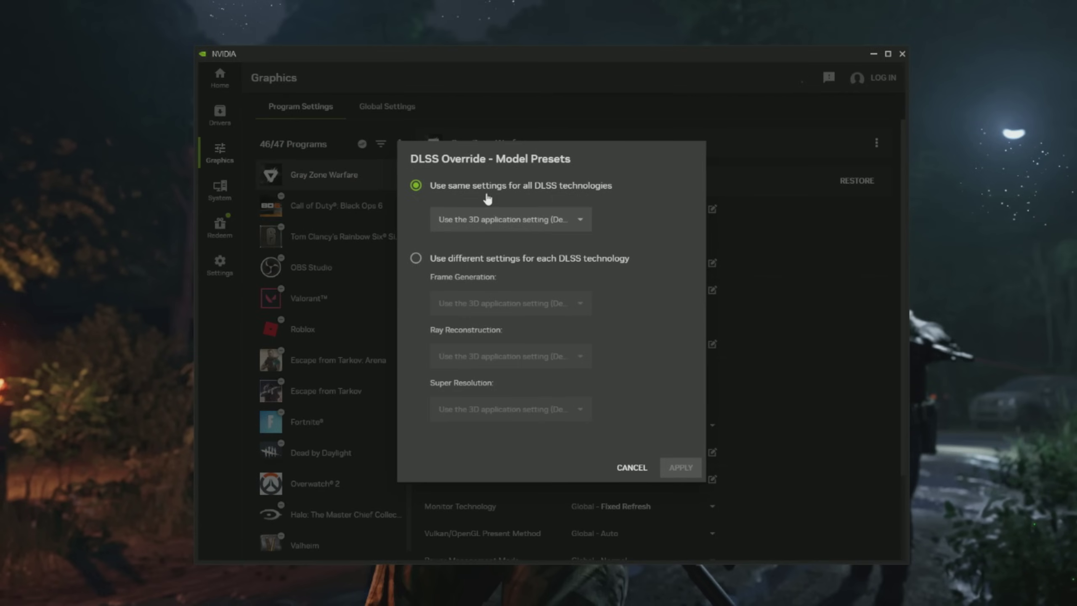
pyautogui.click(471, 214)
pyautogui.click(465, 275)
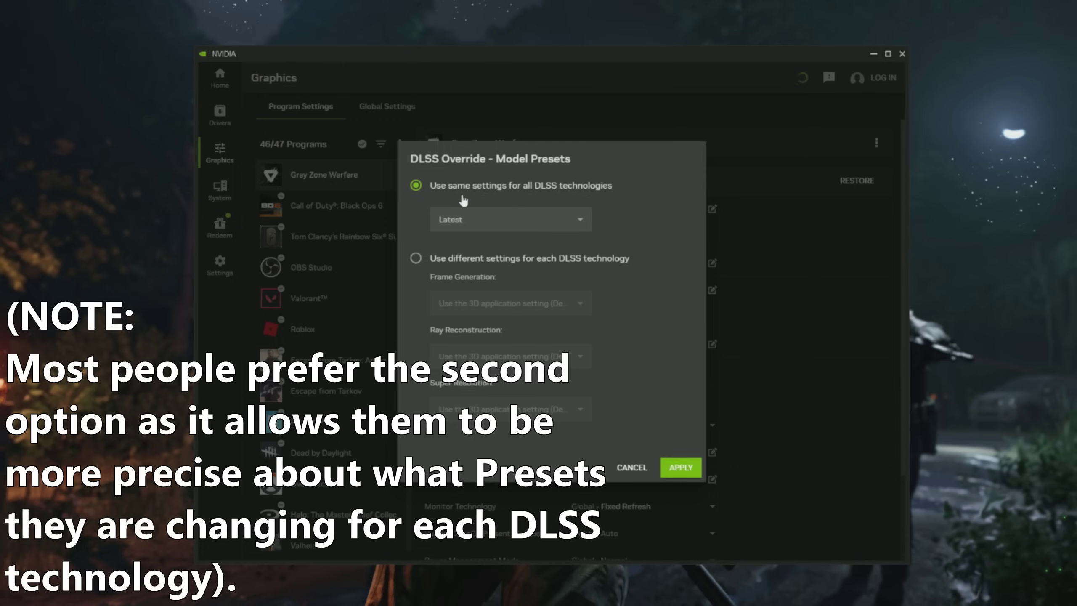
# Switch to separate presets per DLSS technology, with Super Resolution set to Preset K
pyautogui.click(451, 262)
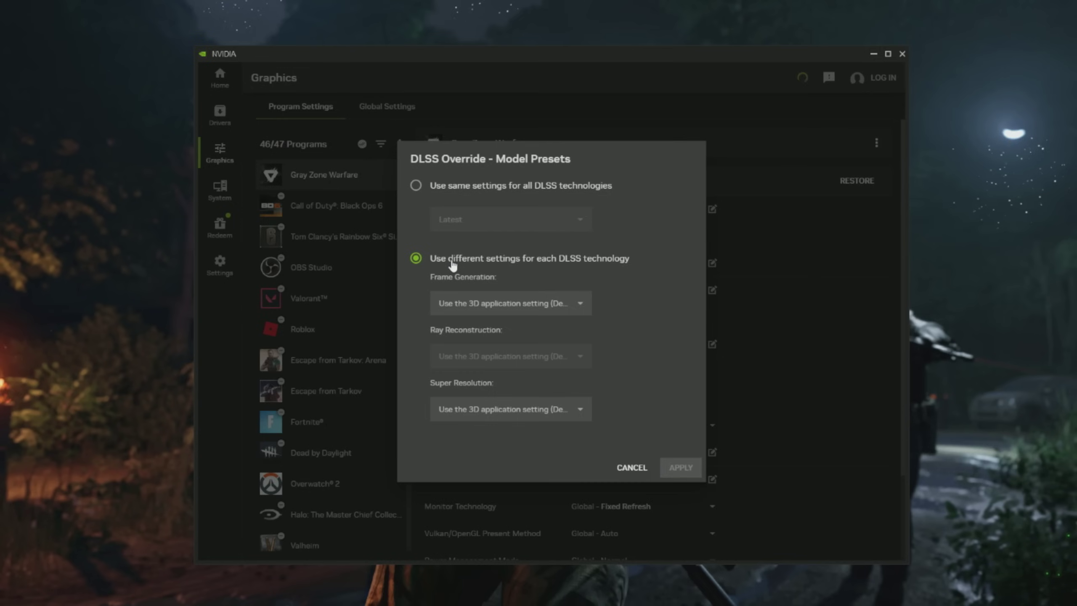
pyautogui.click(491, 414)
pyautogui.scroll(-3, 490, 330)
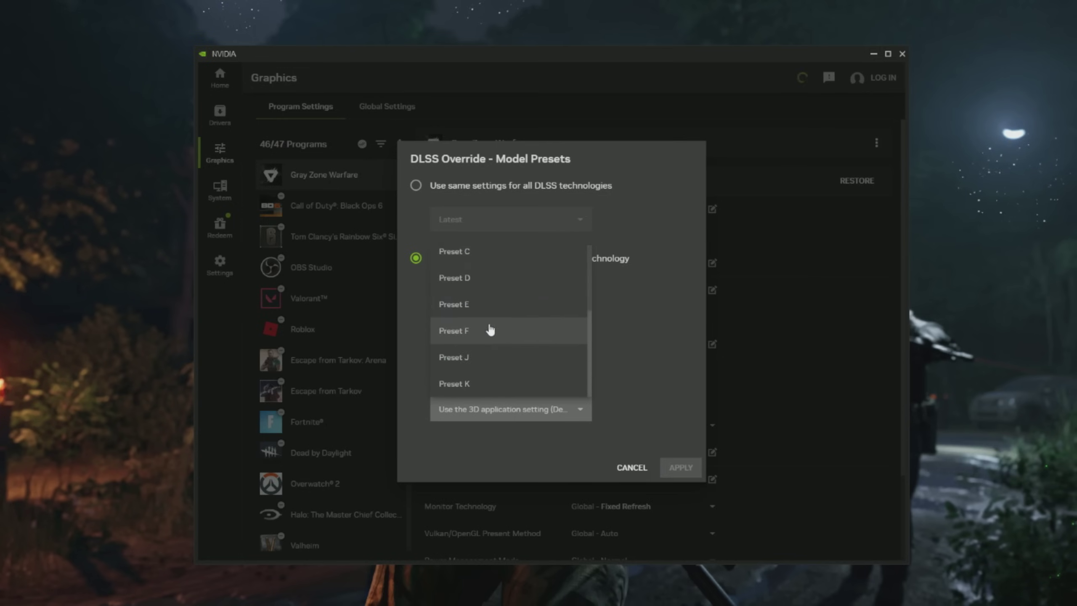
pyautogui.click(470, 384)
pyautogui.click(487, 408)
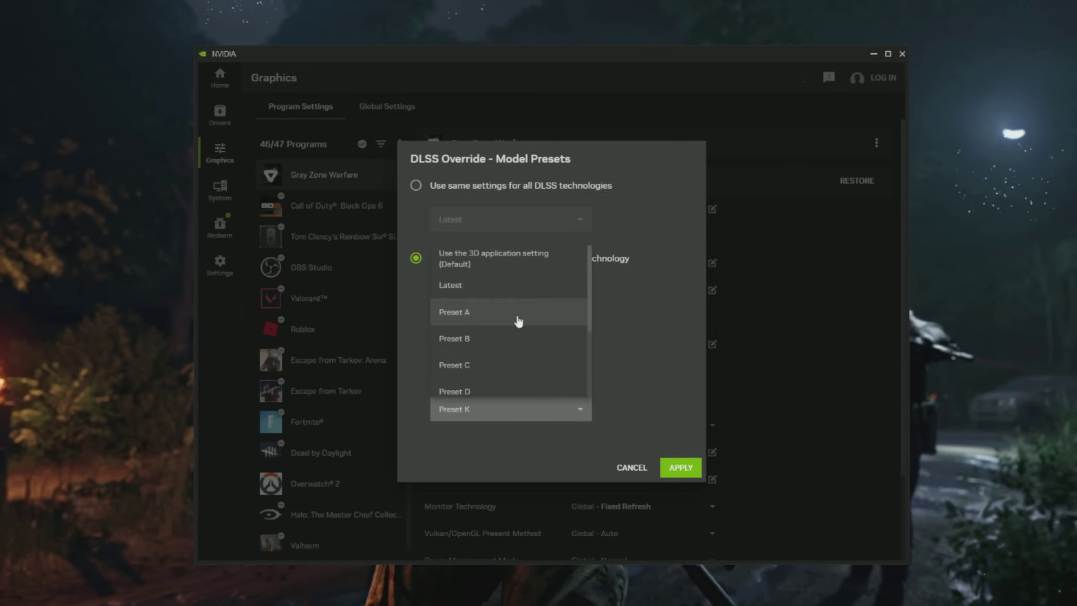
pyautogui.scroll(-3, 513, 320)
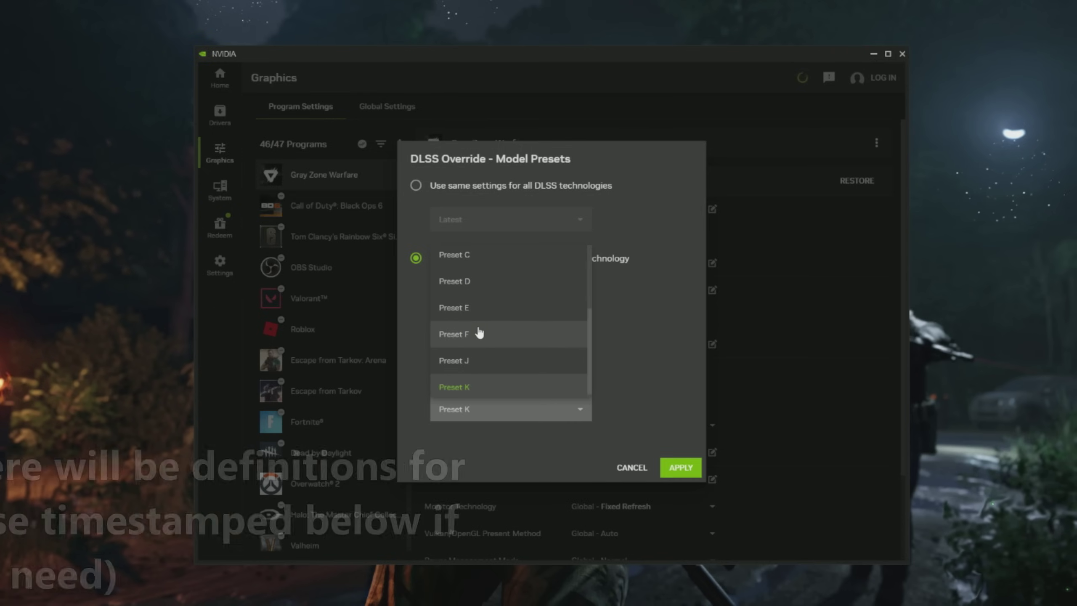
pyautogui.click(475, 394)
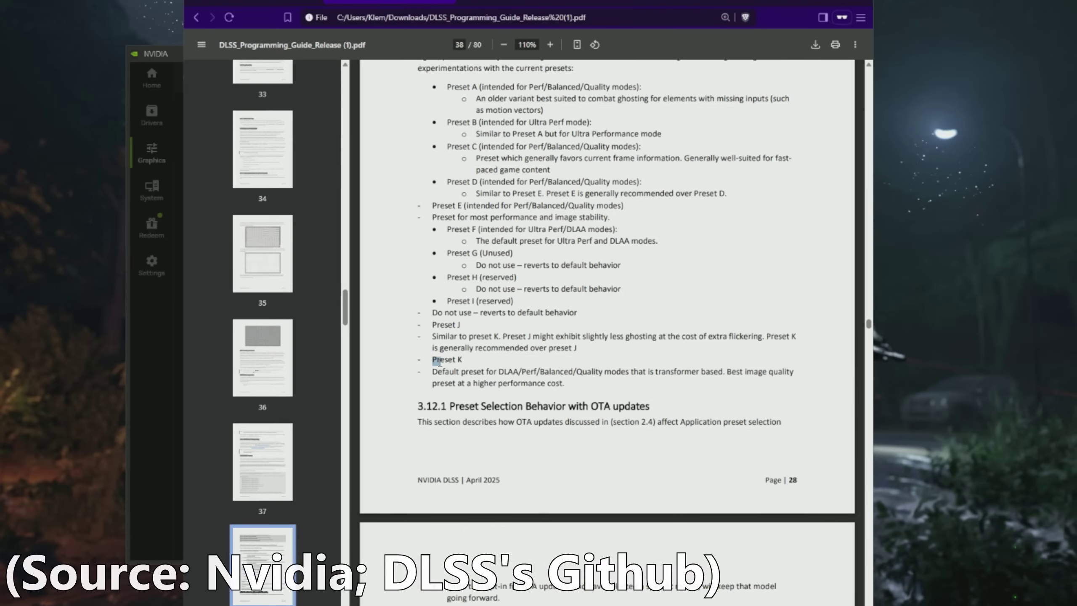
pyautogui.moveTo(437, 373); pyautogui.dragTo(711, 376)
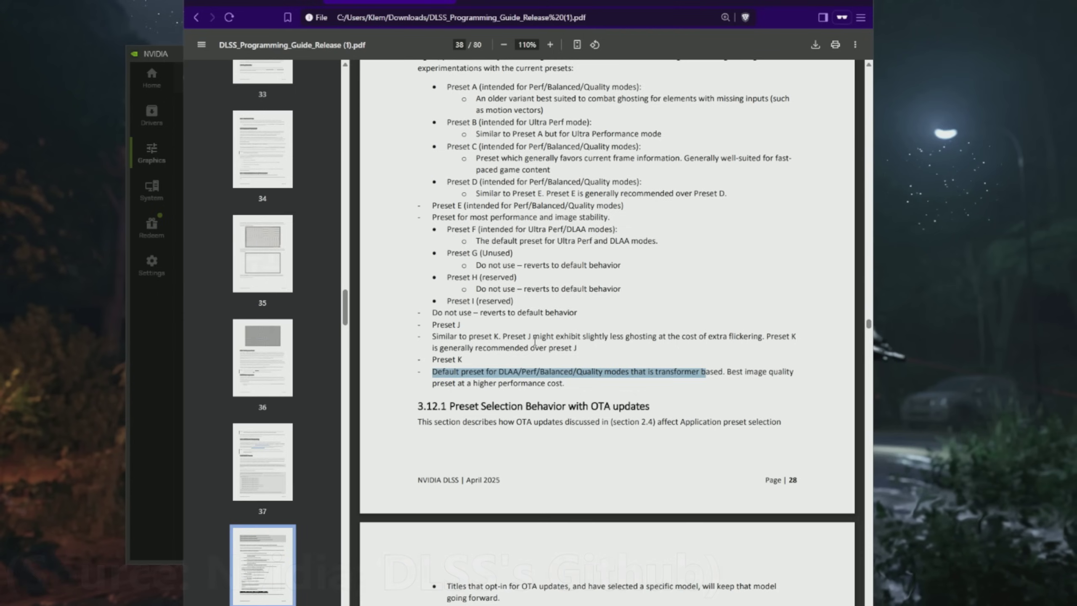
pyautogui.moveTo(533, 336); pyautogui.dragTo(755, 336)
pyautogui.click(763, 337)
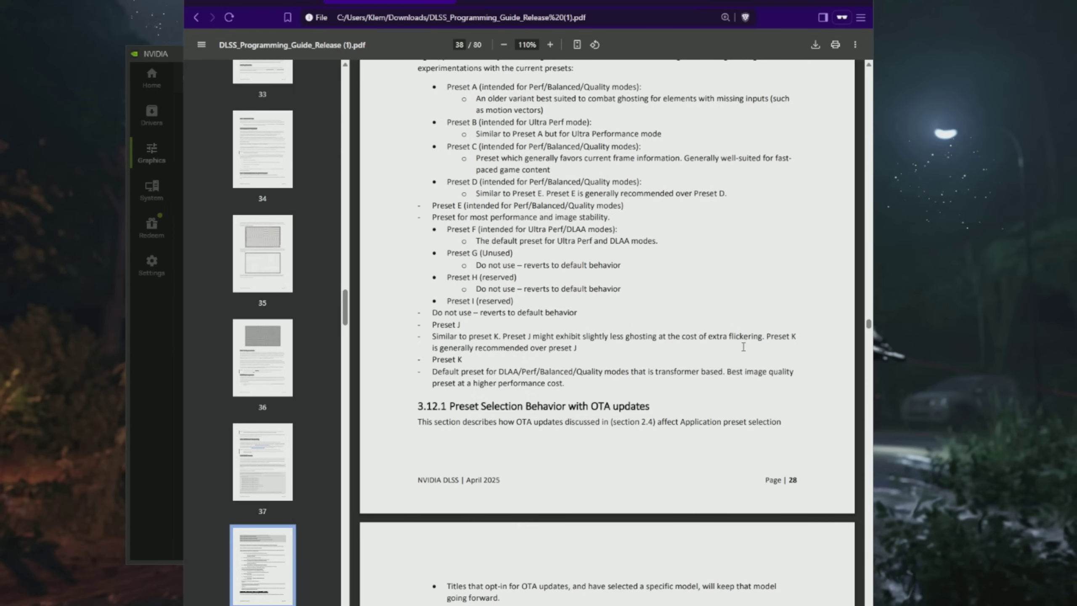
pyautogui.scroll(3, 593, 254)
pyautogui.moveTo(447, 196); pyautogui.dragTo(494, 197)
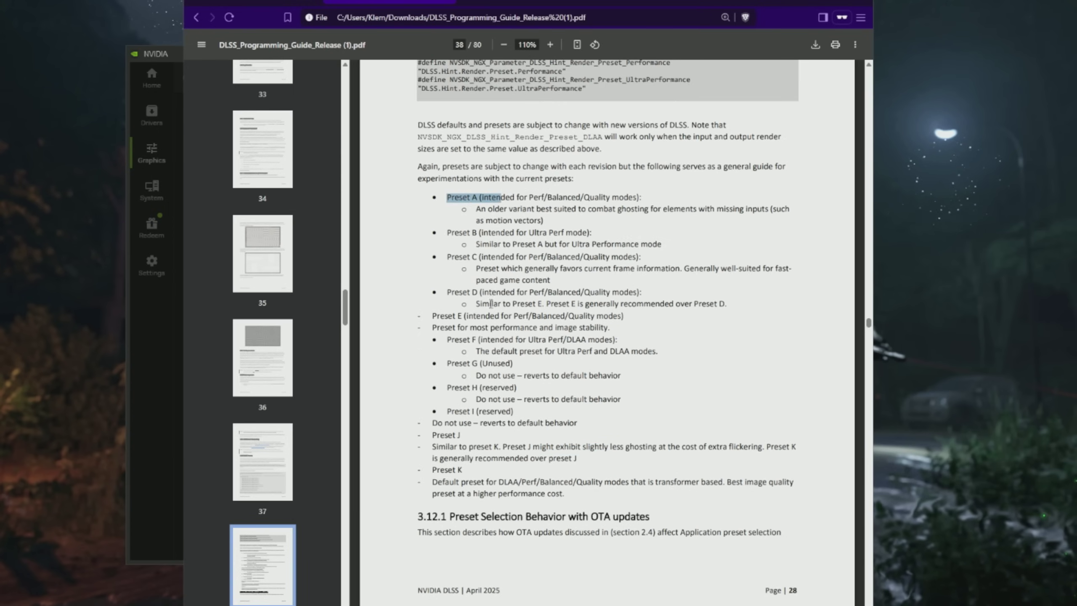
pyautogui.click(485, 264)
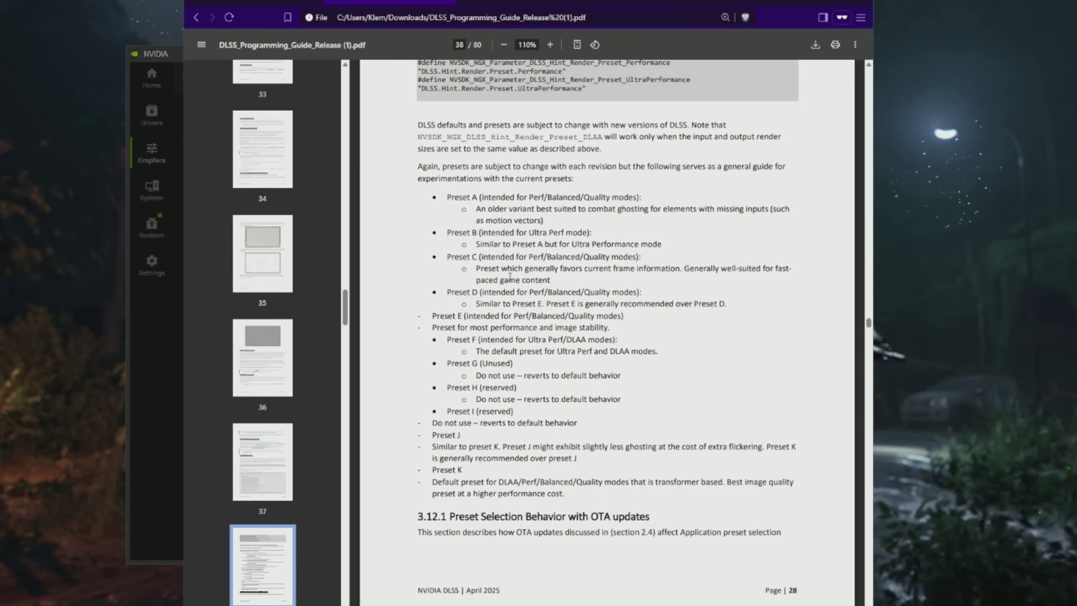
pyautogui.moveTo(476, 262); pyautogui.dragTo(608, 277)
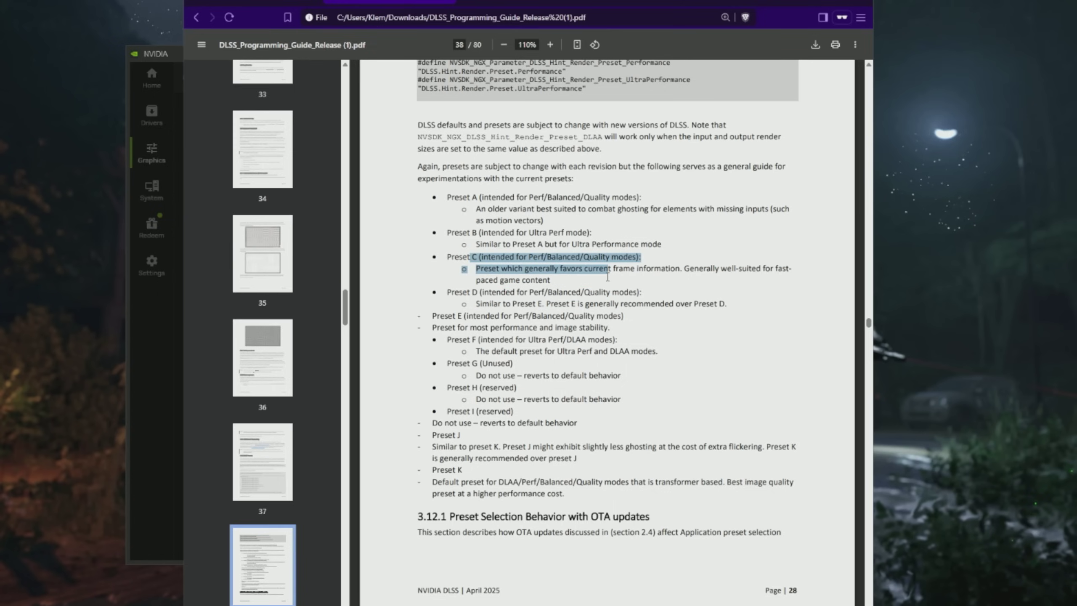
pyautogui.click(596, 279)
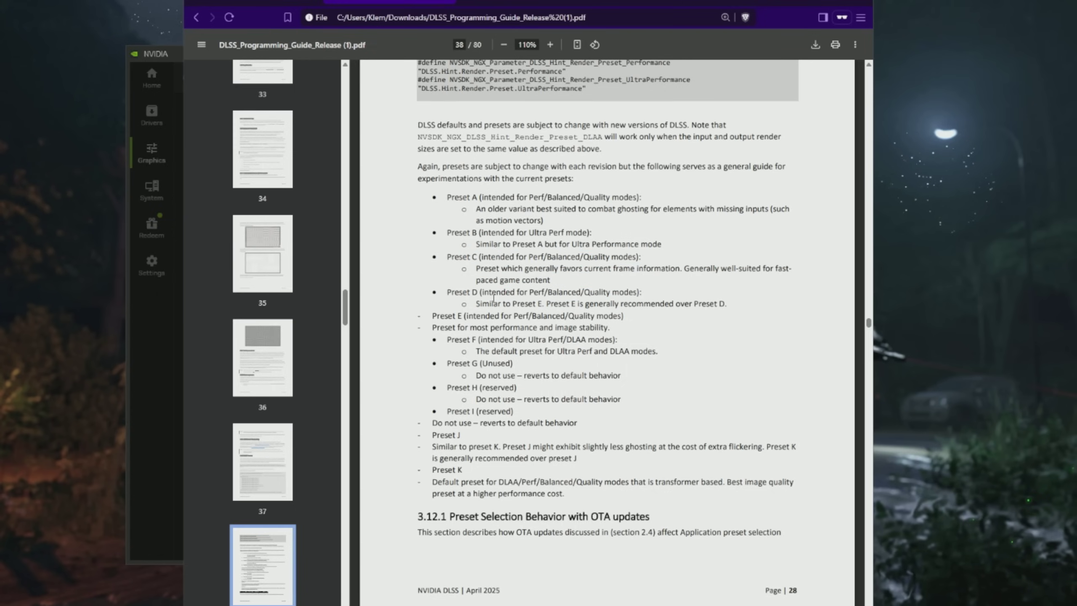
pyautogui.moveTo(453, 318); pyautogui.dragTo(511, 303)
pyautogui.click(607, 321)
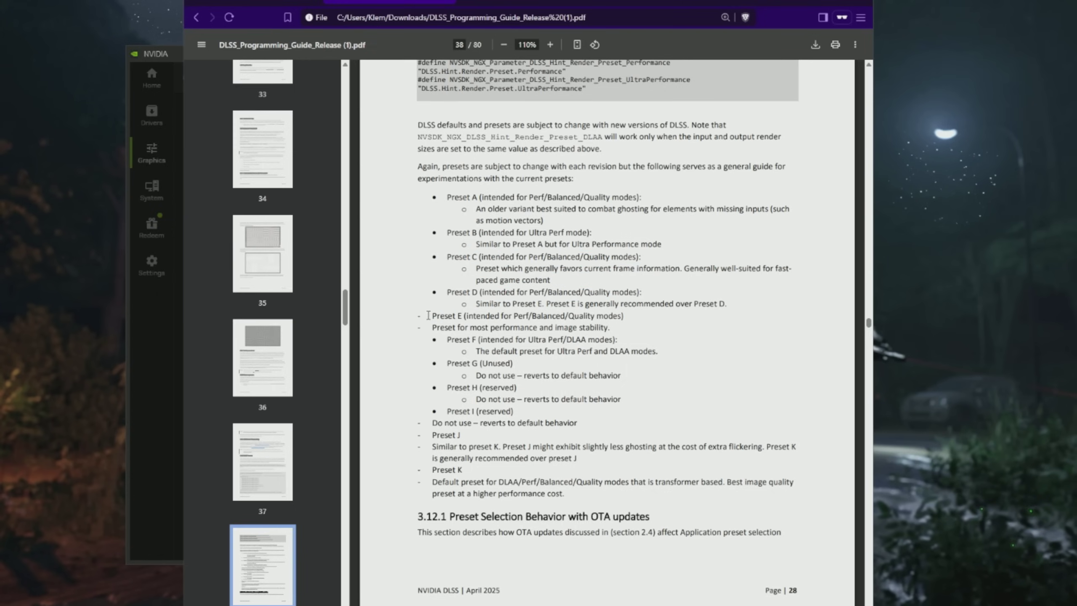
pyautogui.moveTo(429, 315); pyautogui.dragTo(643, 321)
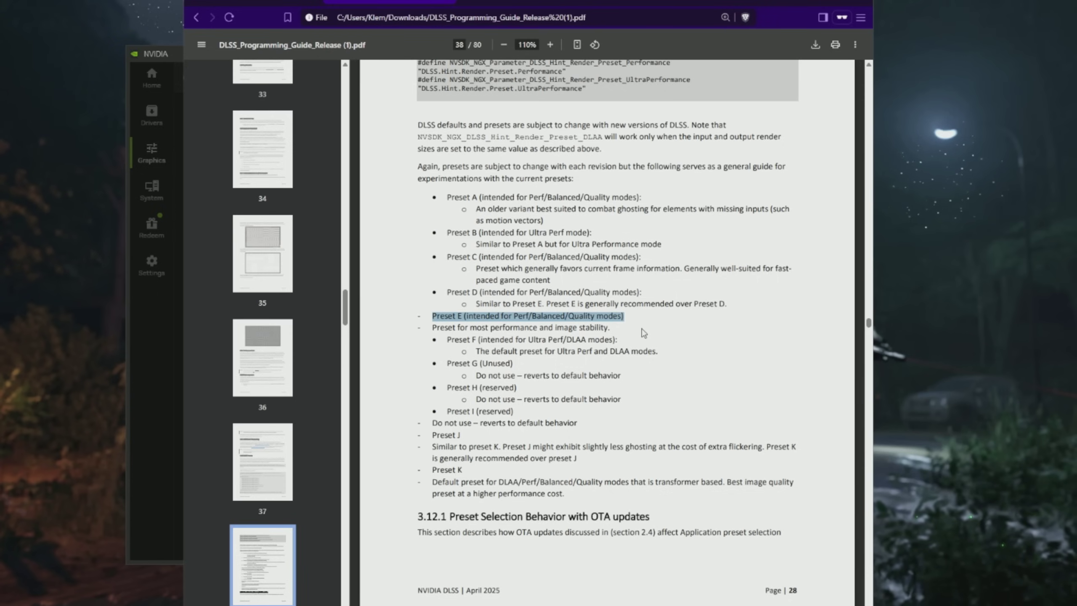
pyautogui.click(645, 333)
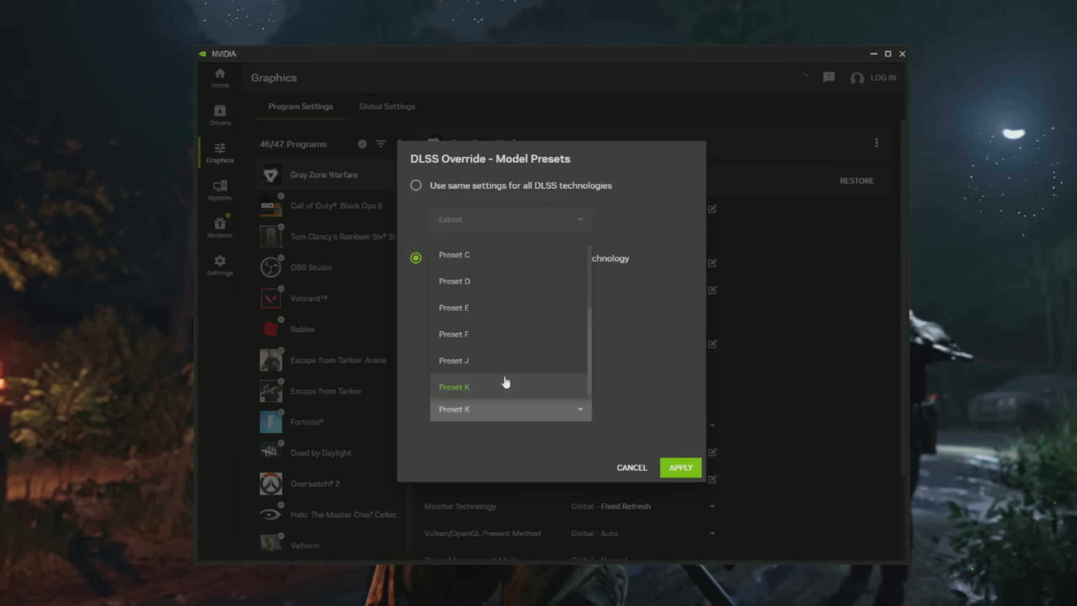
# Keep Preset K for Super Resolution and apply the DLSS model preset override
pyautogui.click(519, 384)
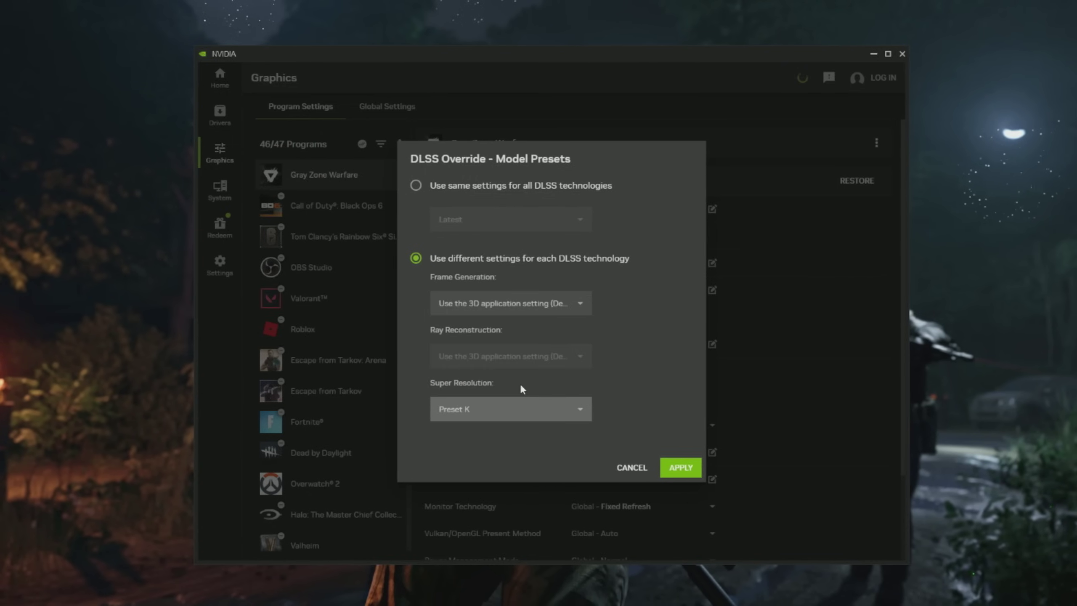
pyautogui.click(680, 468)
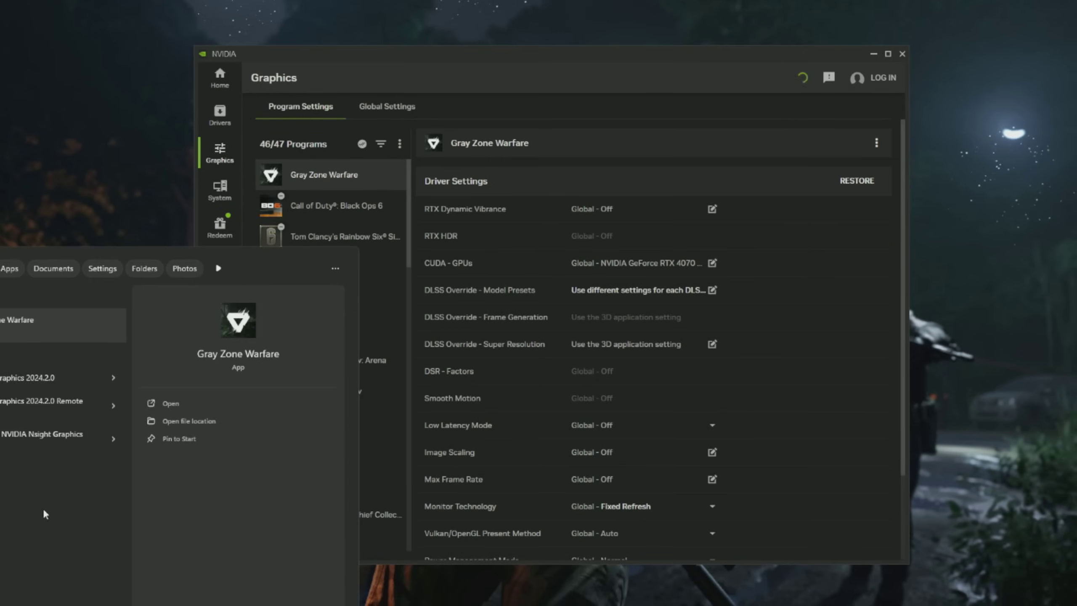
# Launch Gray Zone Warfare and change DLSS Super Resolution from Performance to DLAA
pyautogui.click(32, 329)
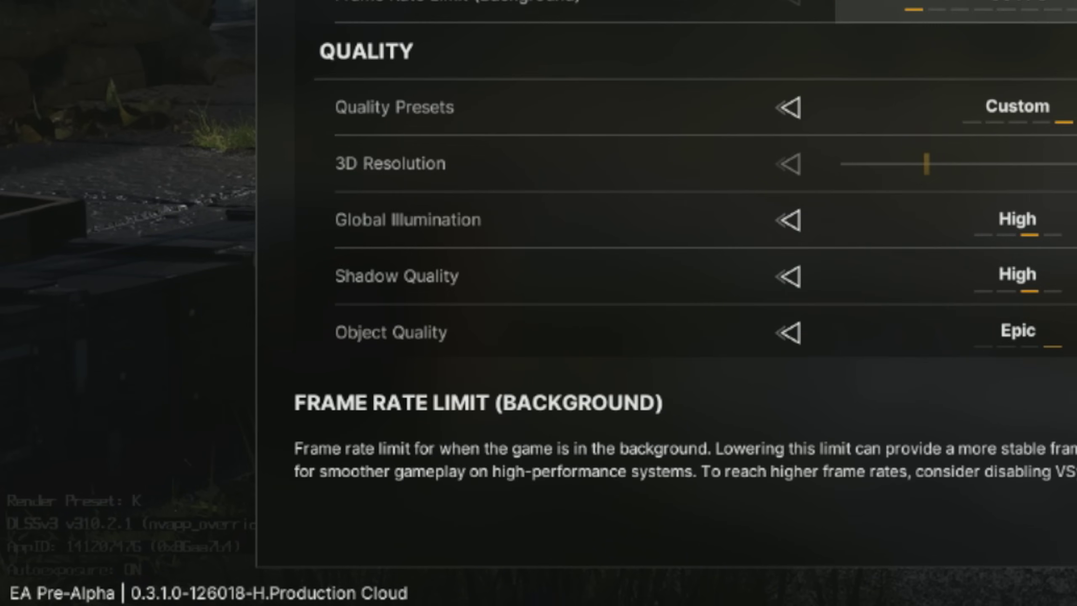
pyautogui.scroll(-15, 541, 5)
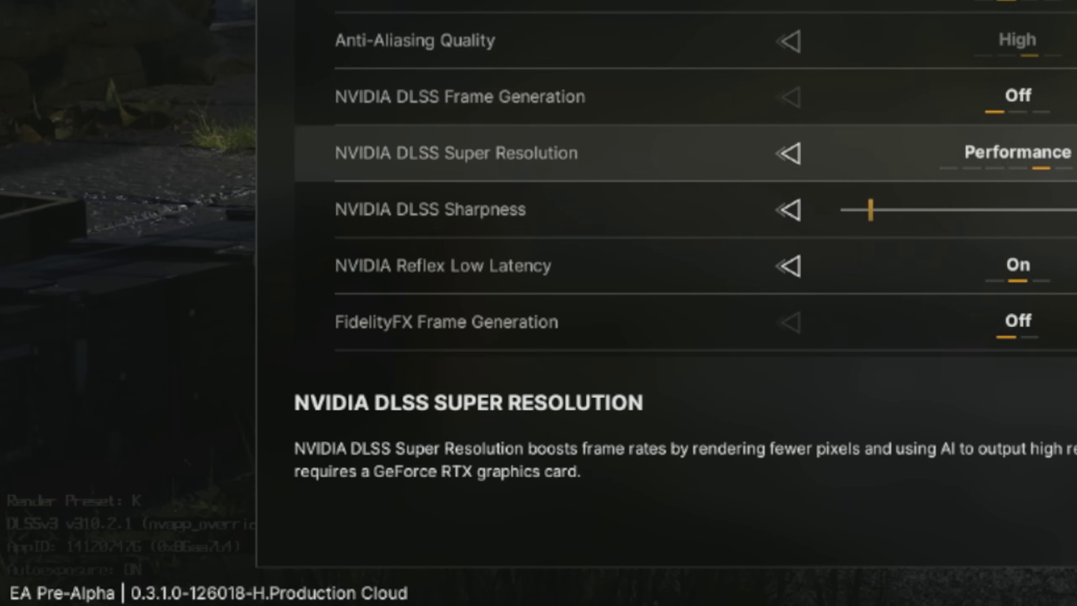
pyautogui.press('Right')
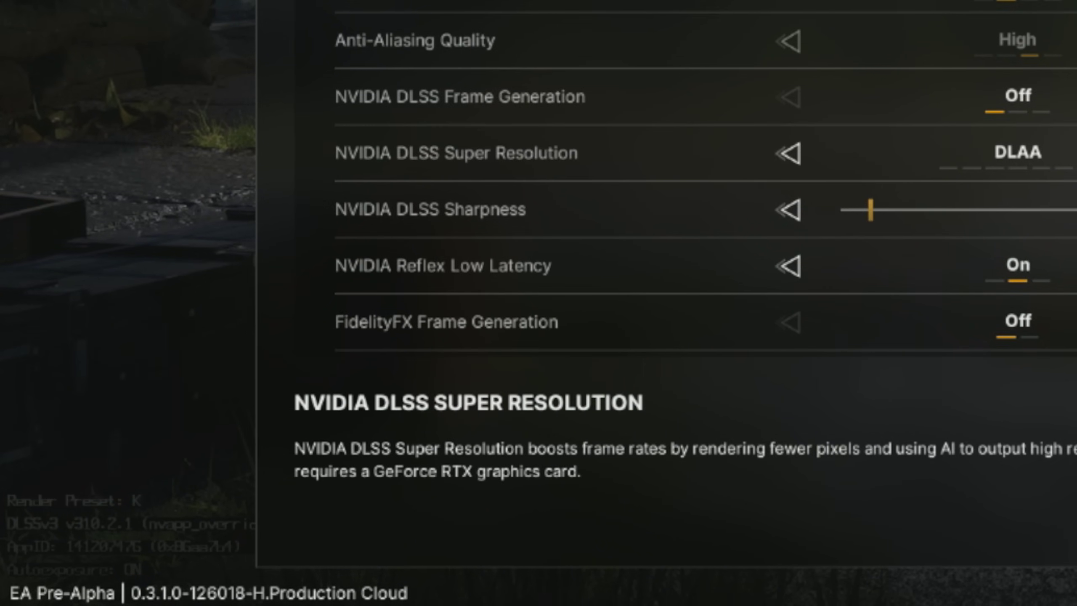
pyautogui.press('Escape')
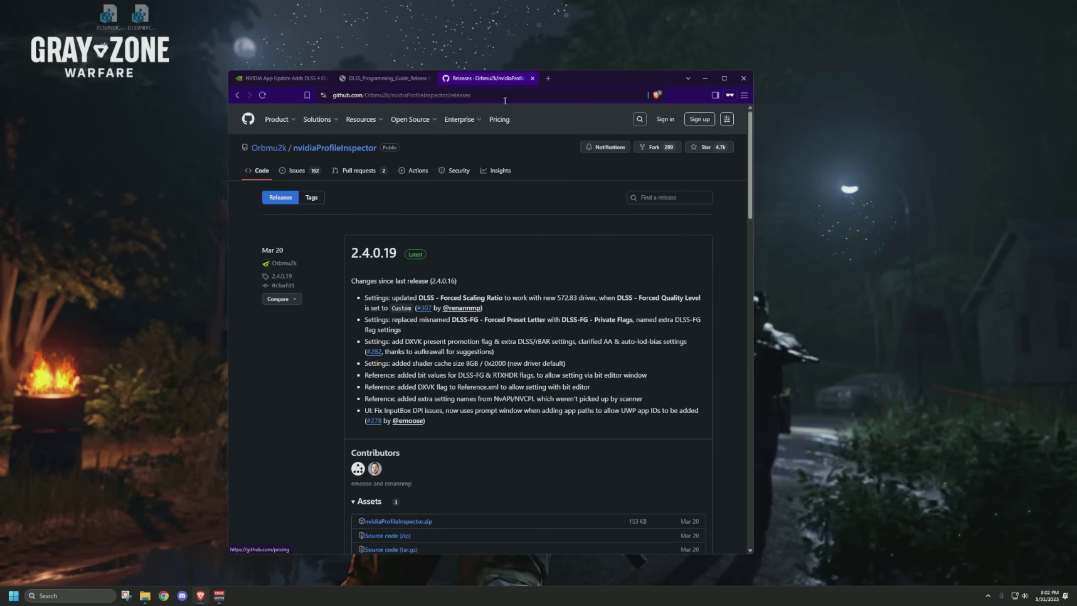
# Scroll the nvidiaProfileInspector 2.4.0.19 release page down to its Assets, including nvidiaProfileInspector.zip
pyautogui.moveTo(570, 78); pyautogui.dragTo(565, 72)
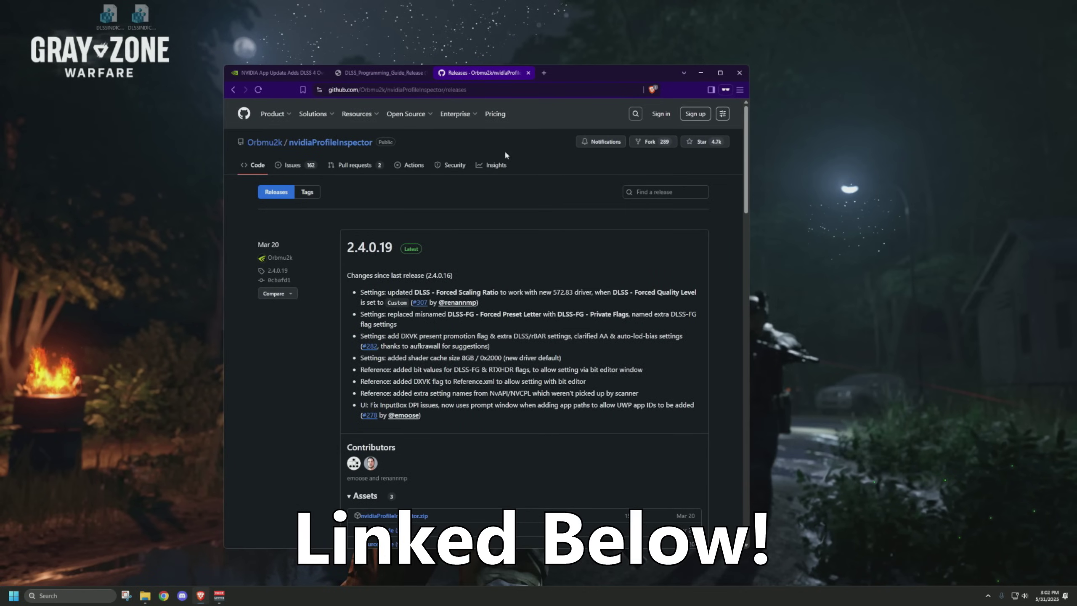
pyautogui.scroll(-1, 436, 347)
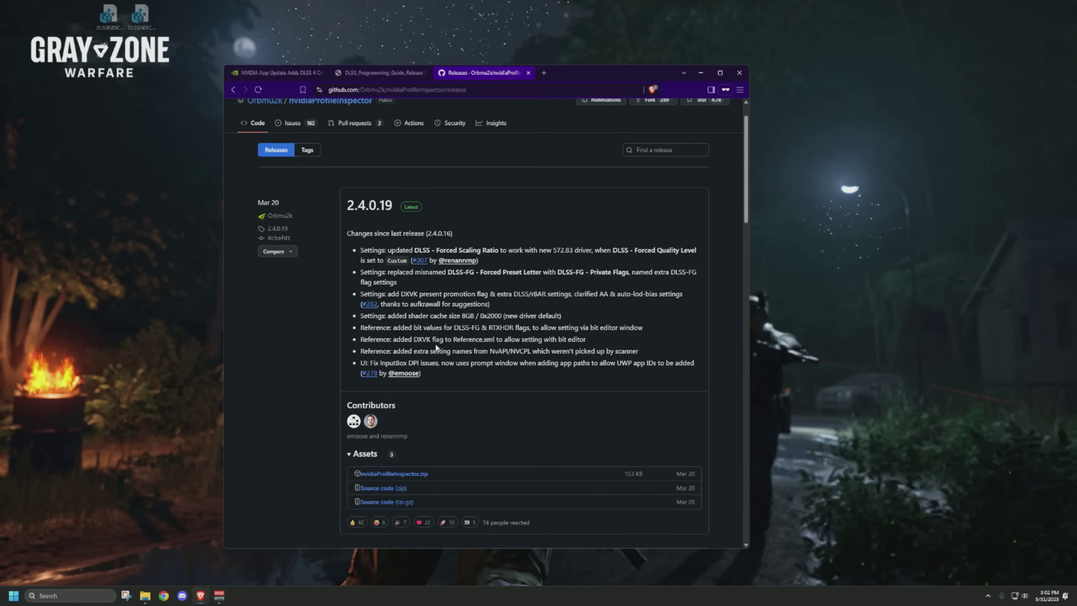
pyautogui.scroll(-1, 436, 347)
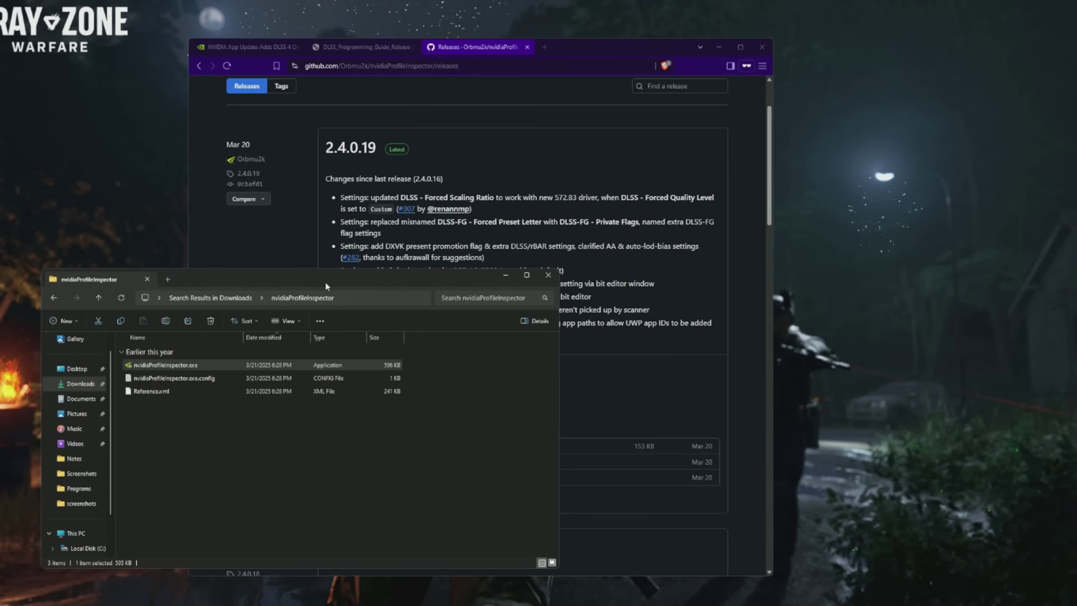
# Run nvidiaProfileInspector.exe from the Downloads folder and approve the UAC prompt
pyautogui.moveTo(325, 281); pyautogui.dragTo(495, 224)
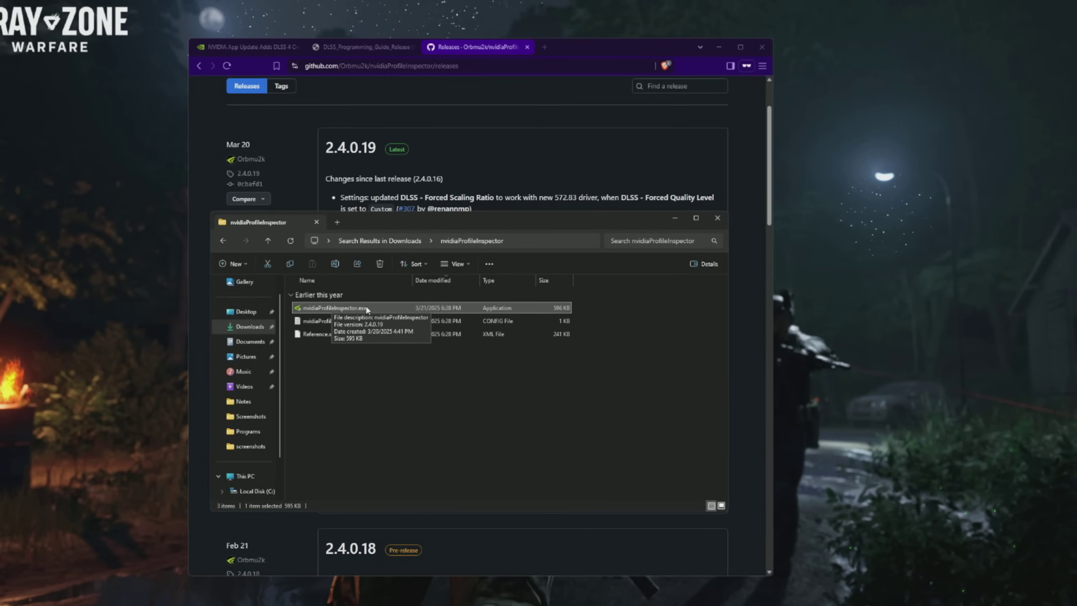
pyautogui.doubleClick(364, 307)
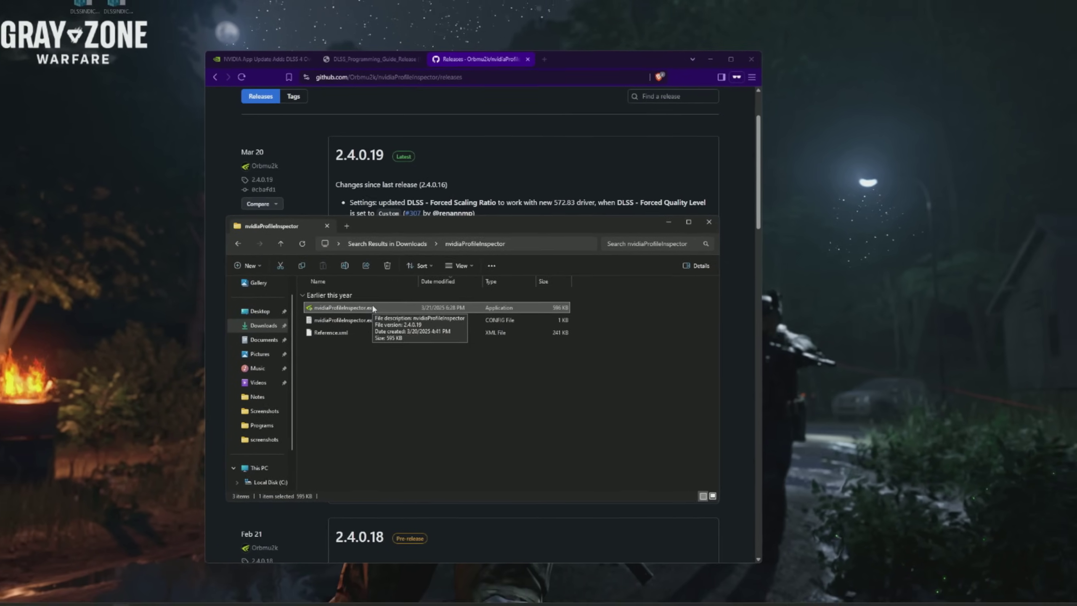
pyautogui.click(487, 378)
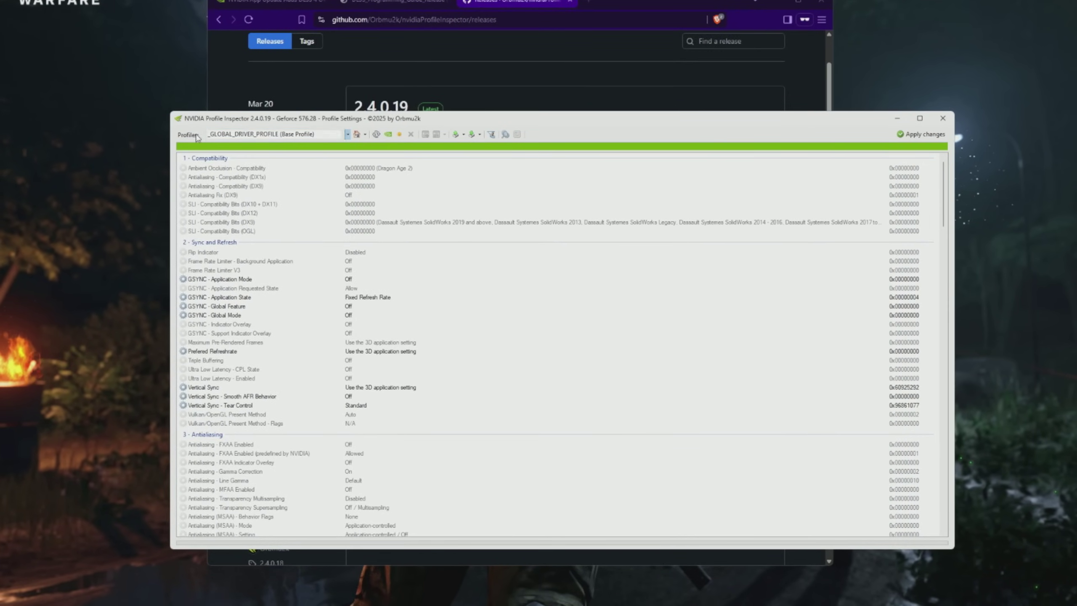
# Search the Profiles list for 'gray z' and load the Gray Zone Warfare profile
pyautogui.click(324, 136)
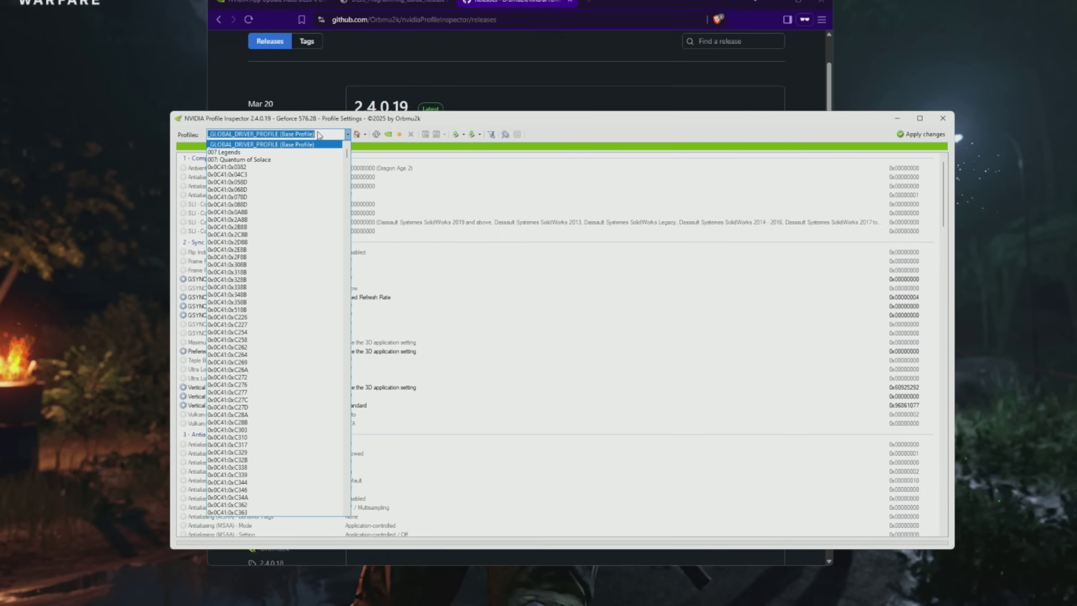
pyautogui.write('gray z')
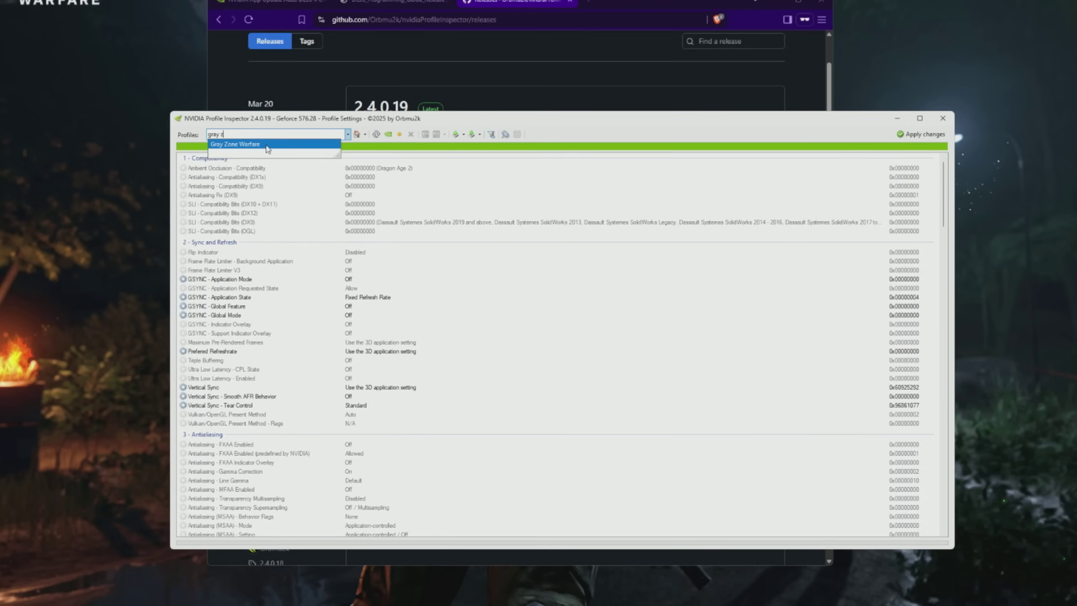
pyautogui.click(267, 146)
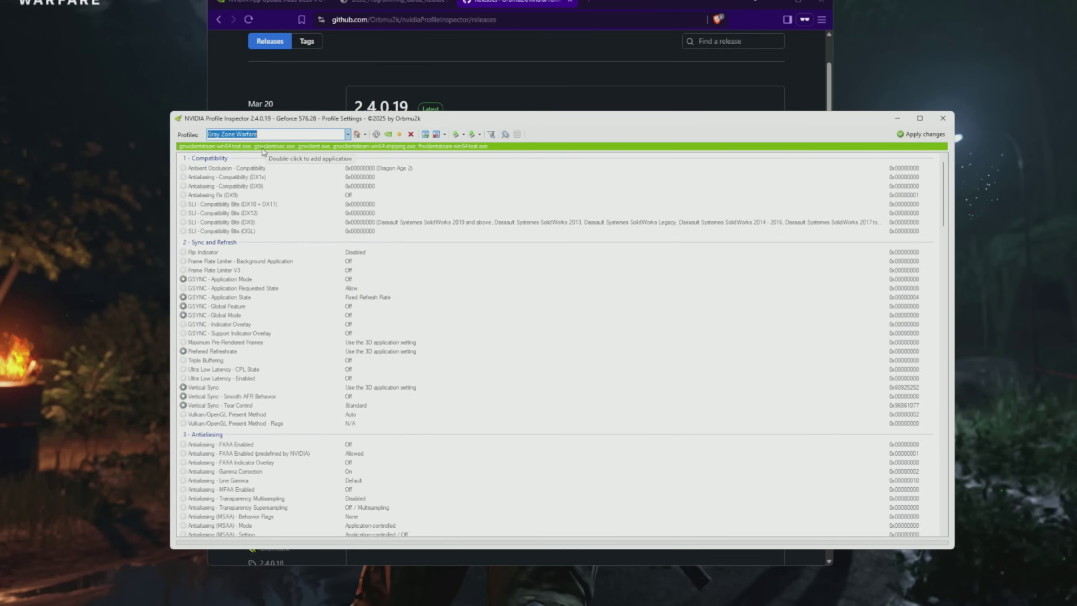
# Set DLSS - Enable DLL Override to On in the 5 - Common section
pyautogui.scroll(-12, 284, 310)
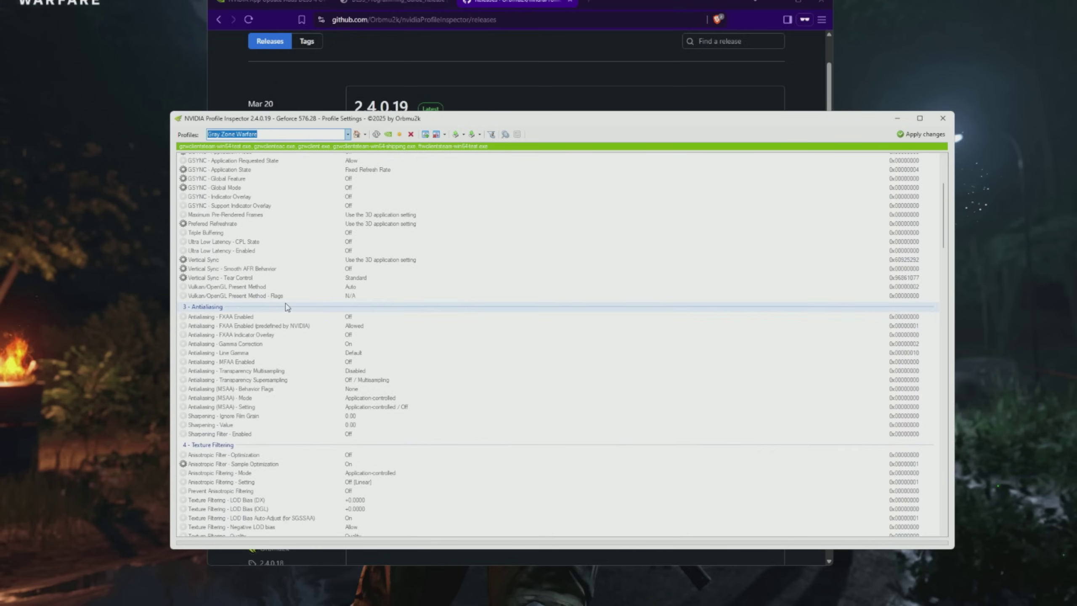
pyautogui.scroll(-3, 295, 302)
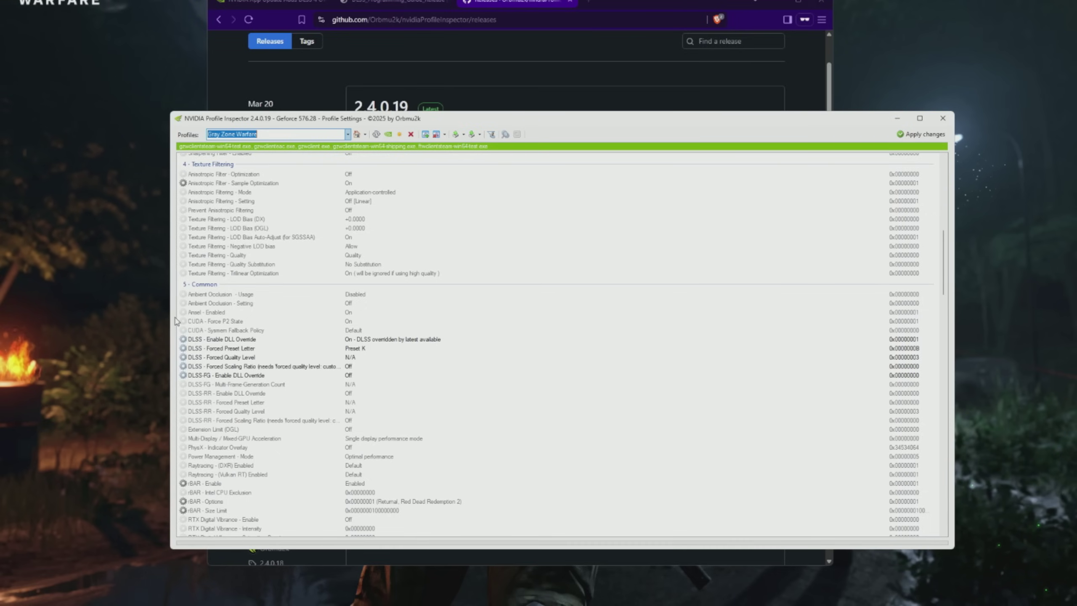
pyautogui.click(220, 340)
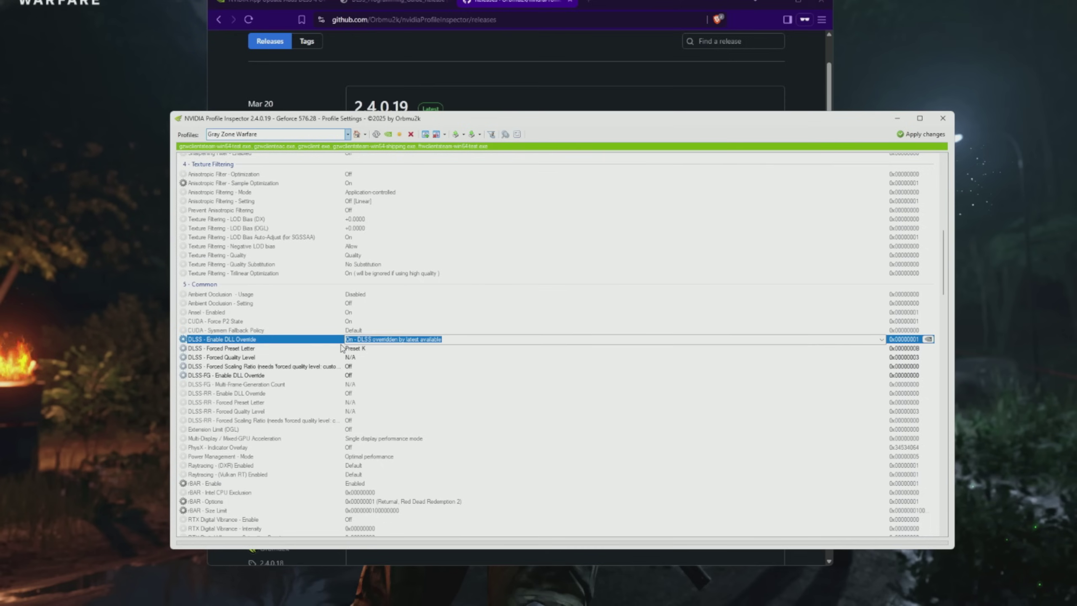
pyautogui.click(881, 339)
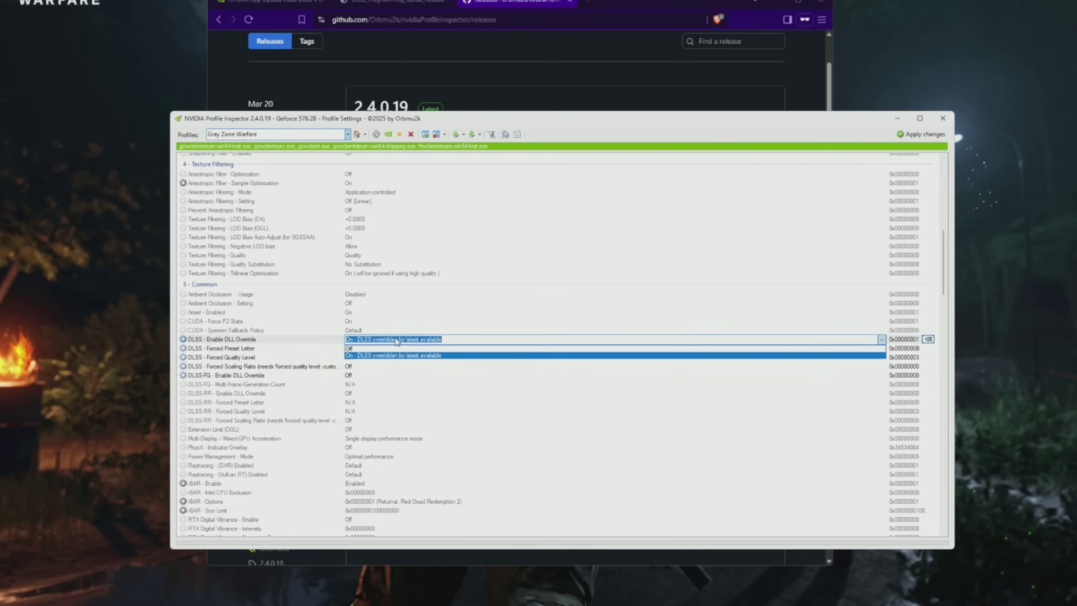
pyautogui.click(381, 356)
# Set DLSS - Forced Preset Letter to Preset K and apply the changes
pyautogui.click(225, 349)
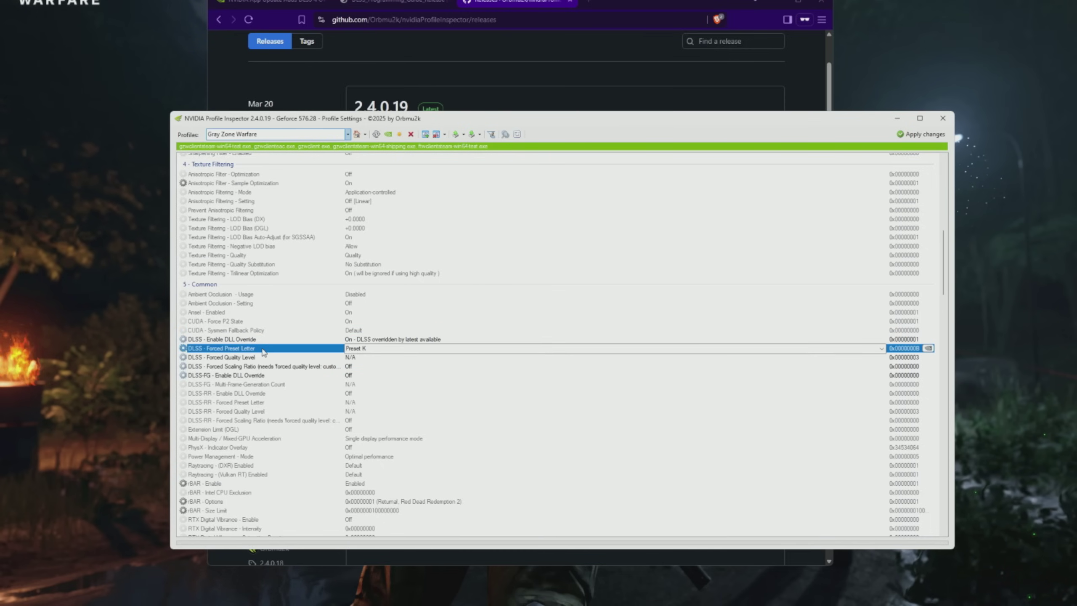
pyautogui.click(881, 349)
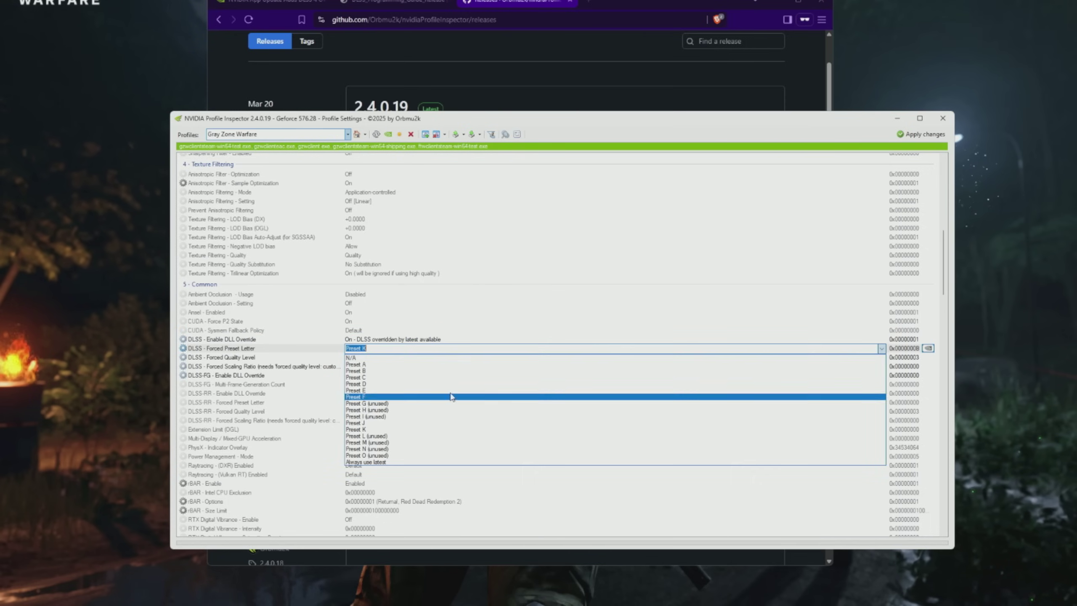
pyautogui.click(373, 430)
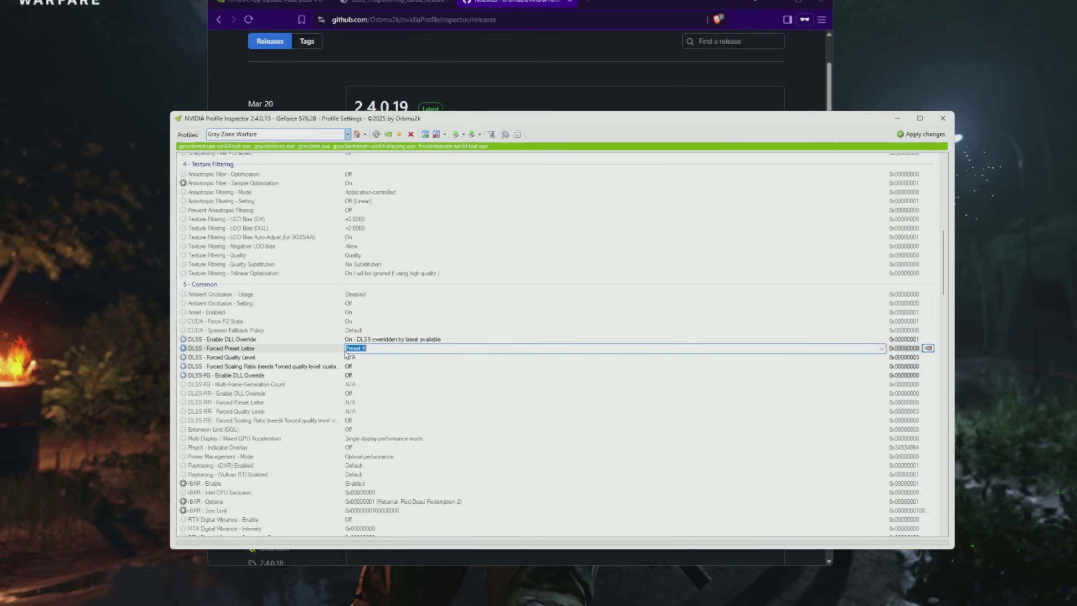
pyautogui.click(921, 135)
pyautogui.scroll(-4, 512, 440)
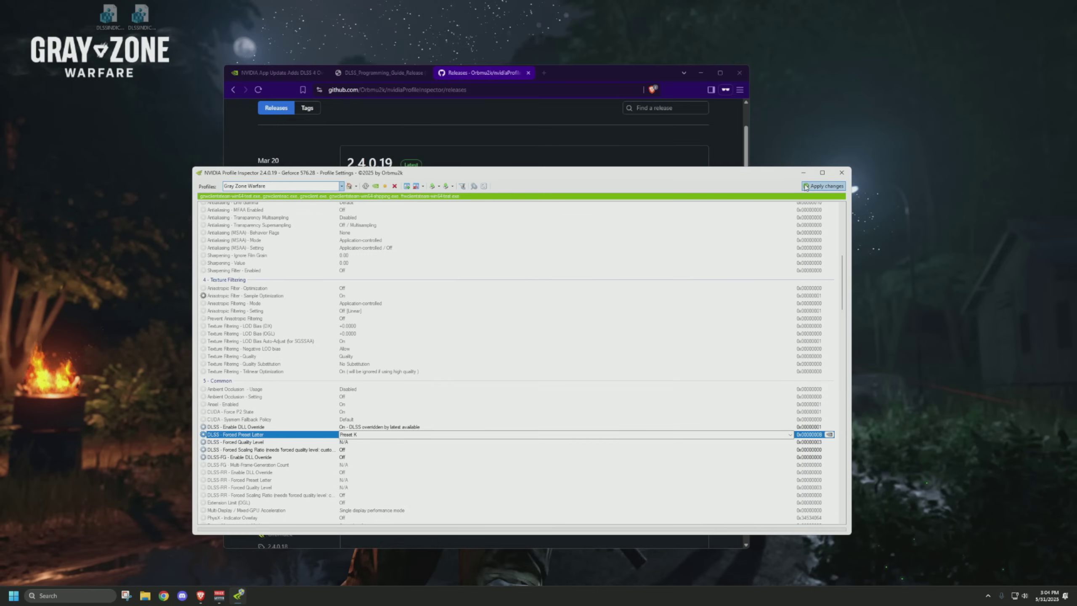
# Save the Preset K profile change, close Profile Inspector and relaunch Gray Zone Warfare
pyautogui.click(824, 186)
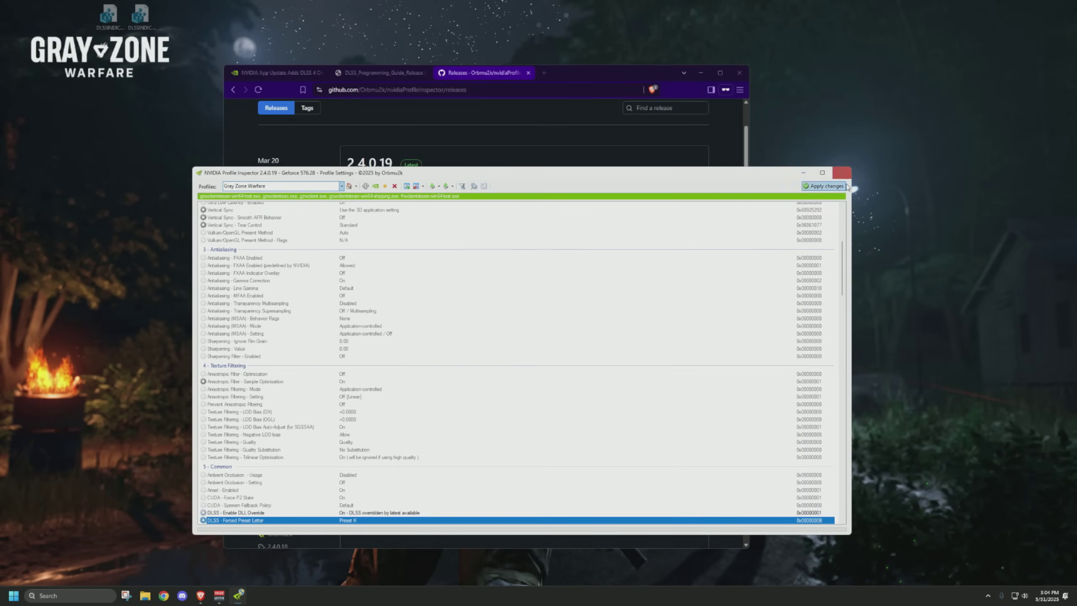
pyautogui.click(842, 173)
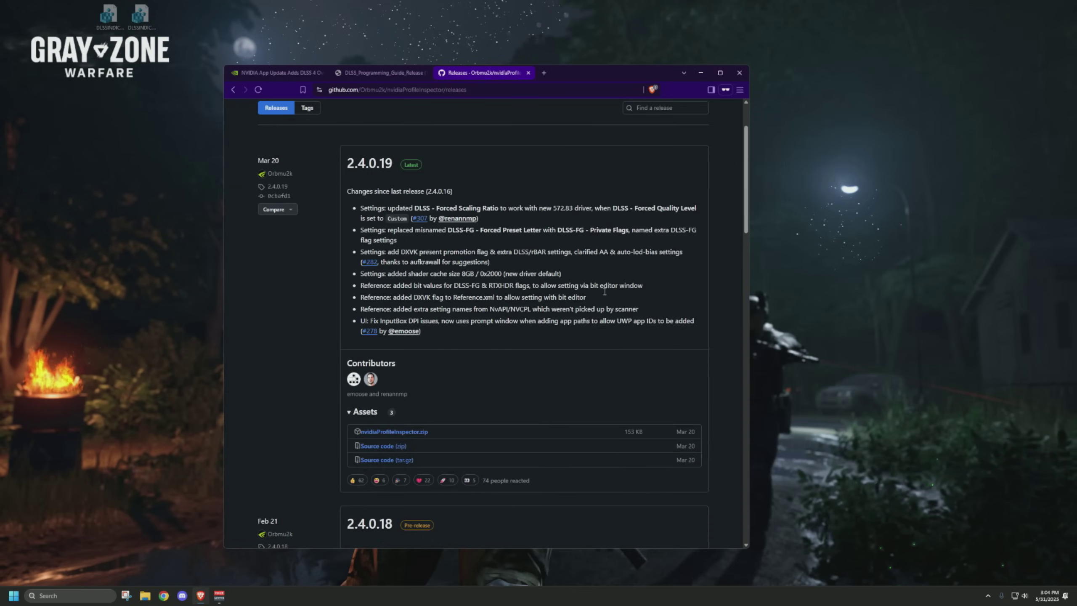
pyautogui.click(111, 592)
pyautogui.write('gray zone Warfare')
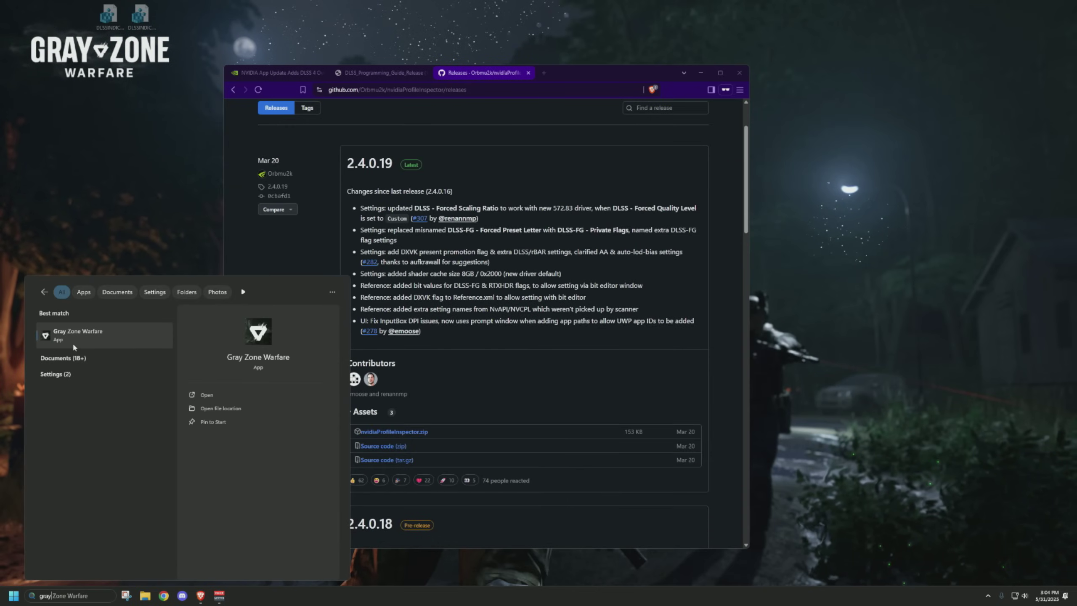
pyautogui.click(74, 338)
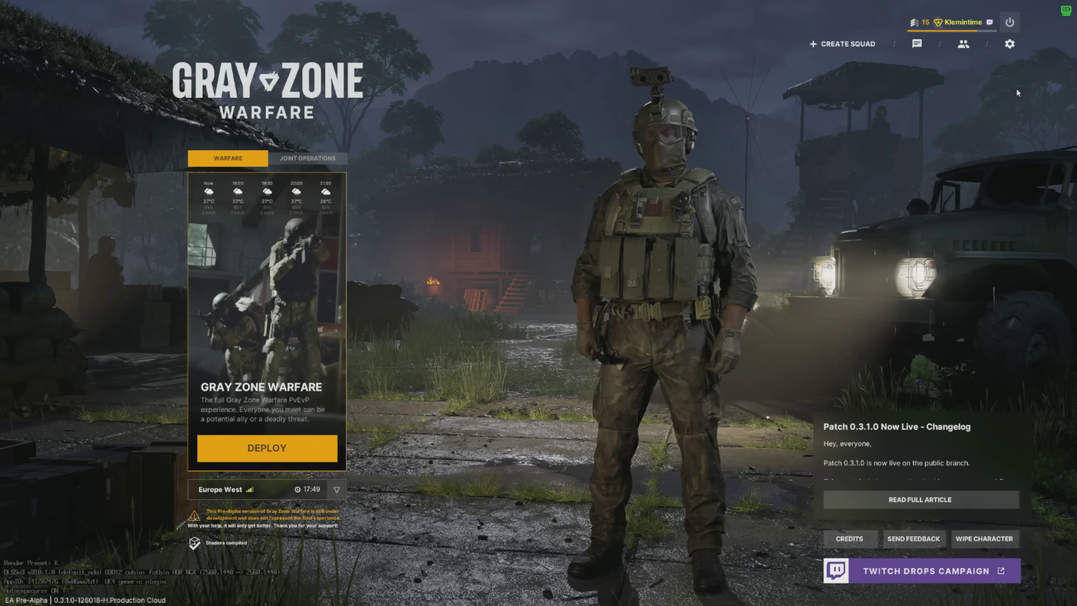
# Set NVIDIA DLSS Super Resolution to Ultra Performance in the Graphics settings
pyautogui.click(1009, 43)
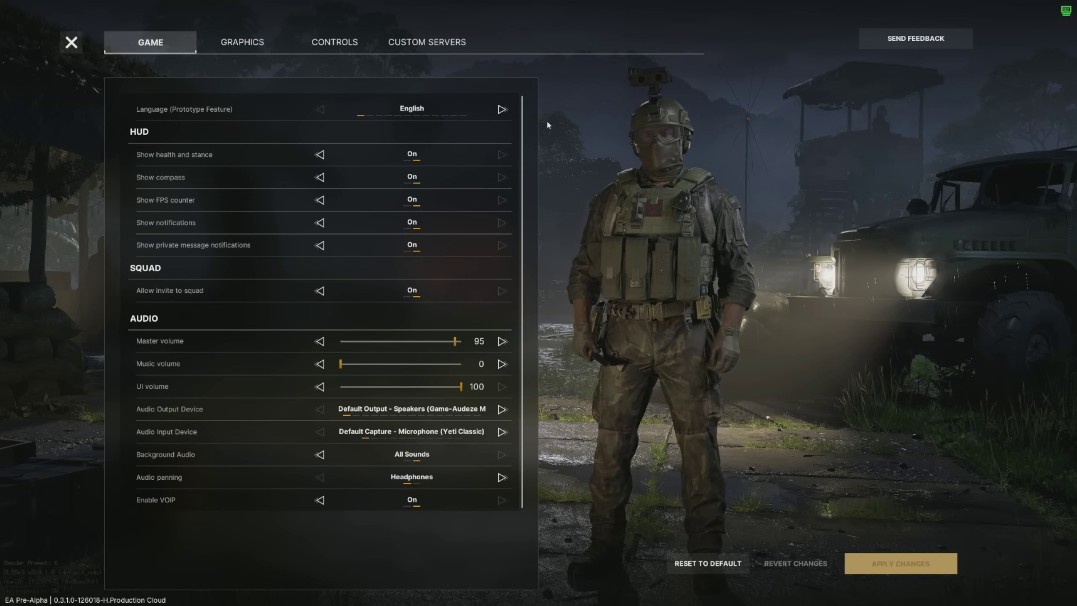
pyautogui.click(253, 42)
pyautogui.scroll(-10, 280, 288)
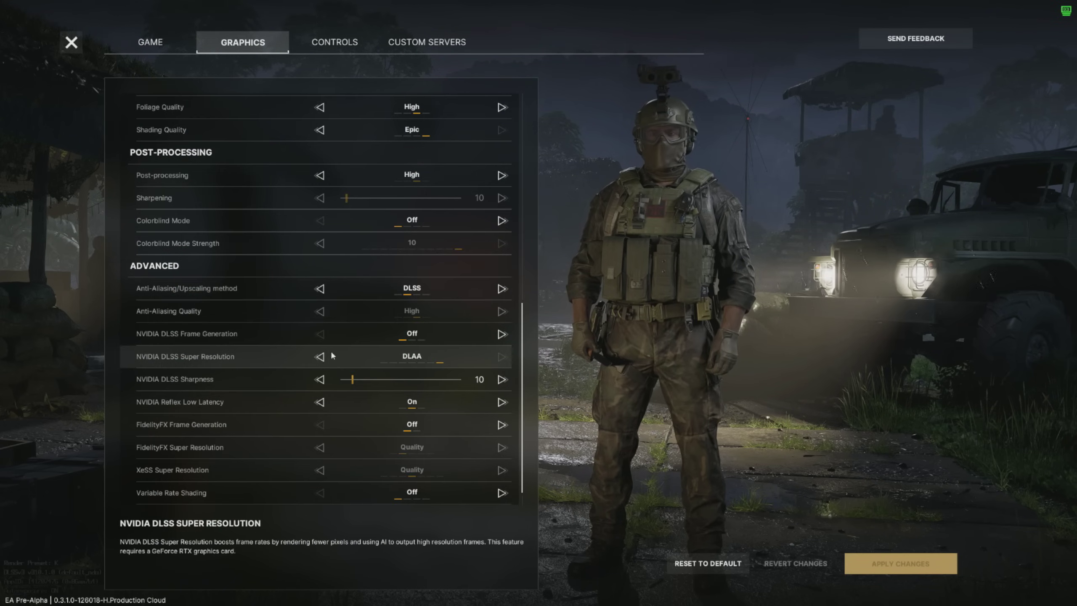
pyautogui.click(319, 357)
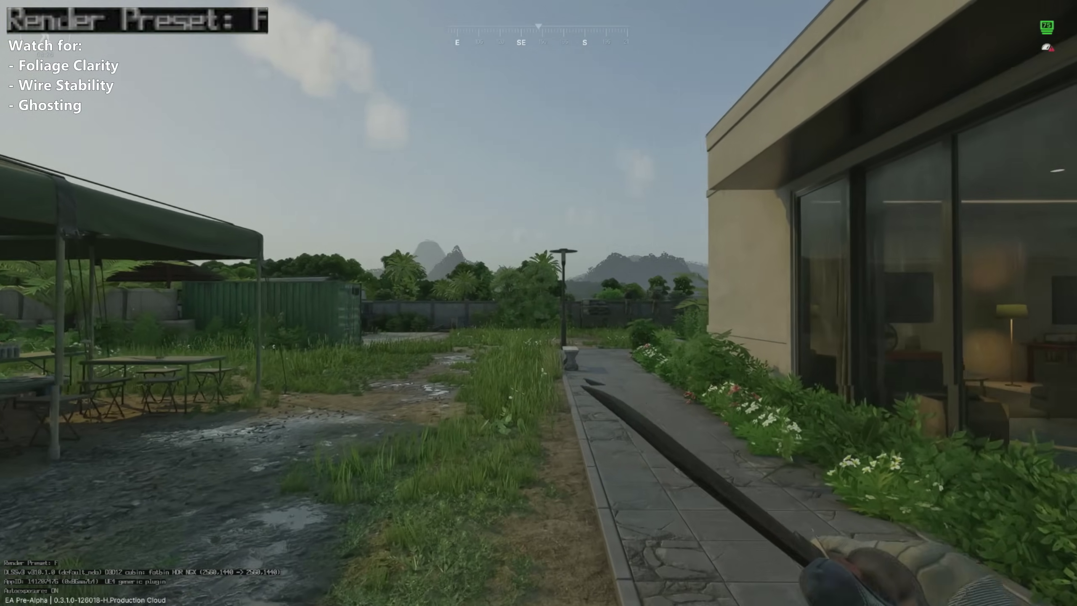
# Walk the base route past the soldier and shelter onto the gabion crates under Preset F
pyautogui.press('w')
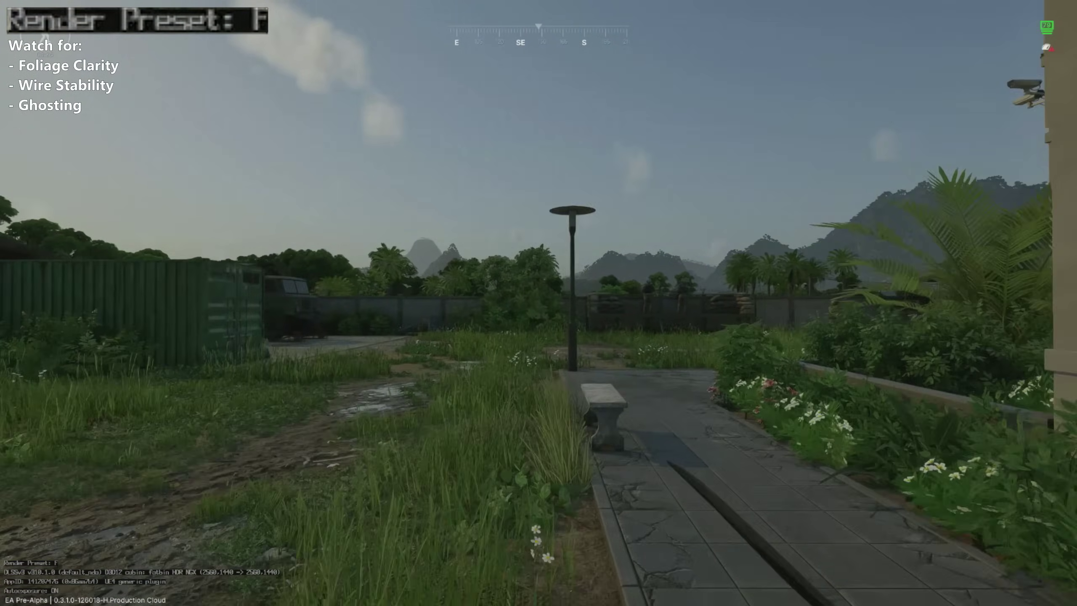
pyautogui.press('w')
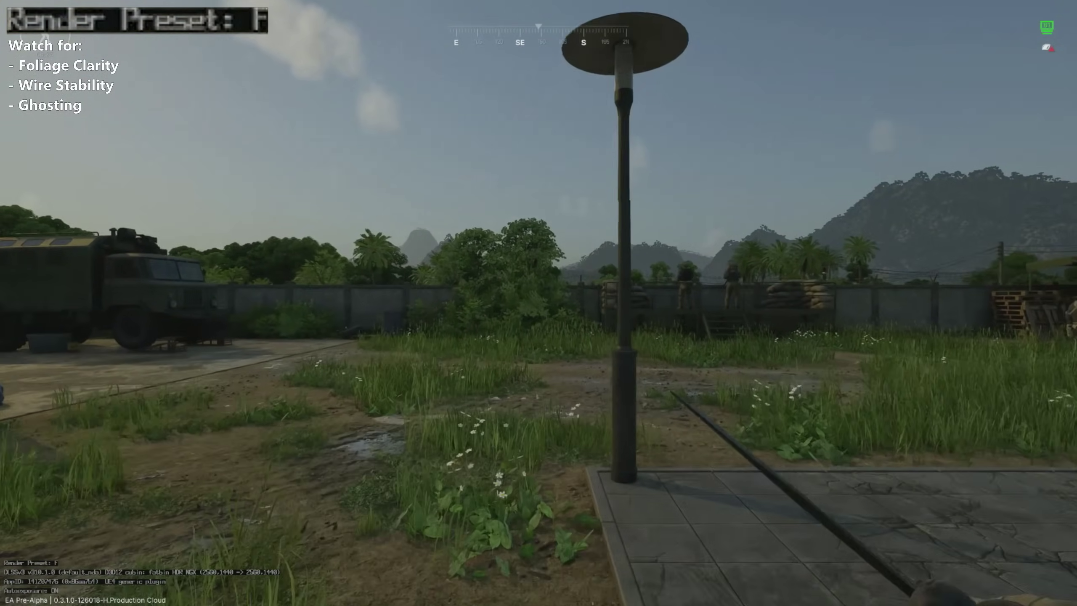
pyautogui.press('w')
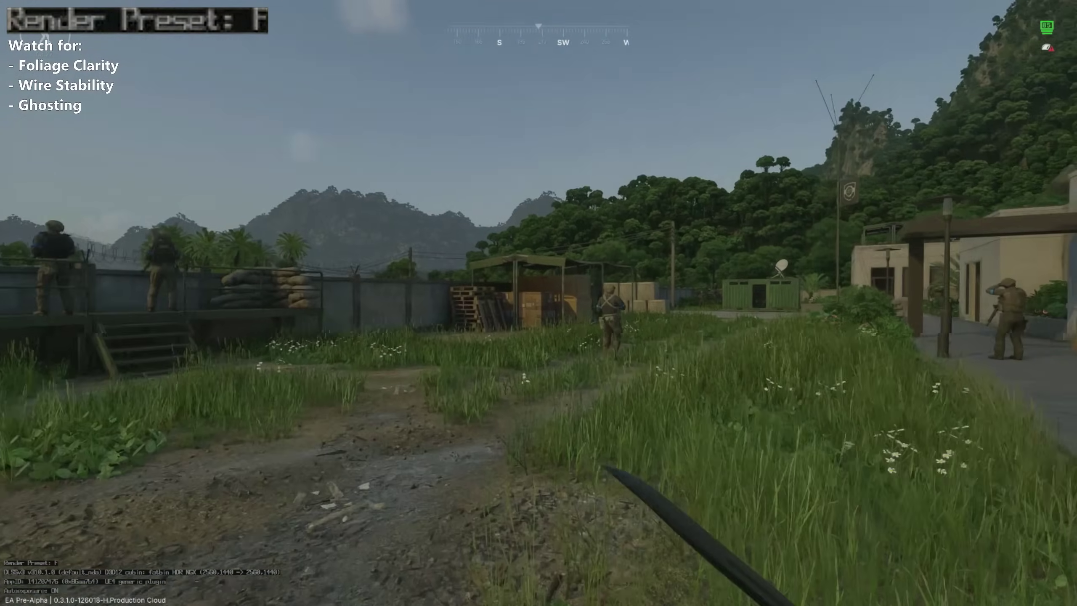
pyautogui.press('w')
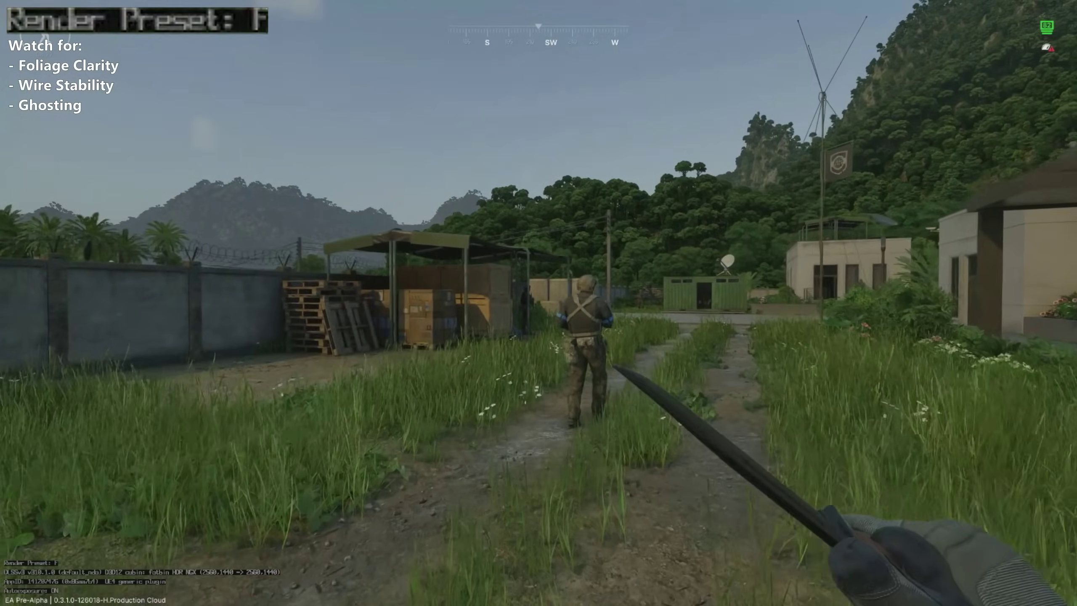
pyautogui.press('w')
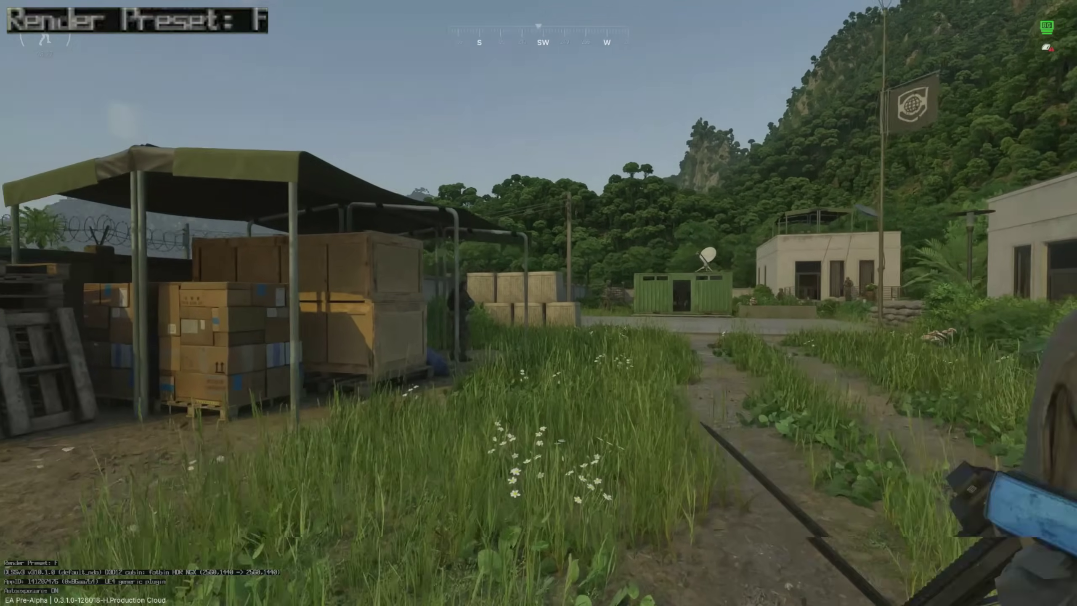
pyautogui.press('w')
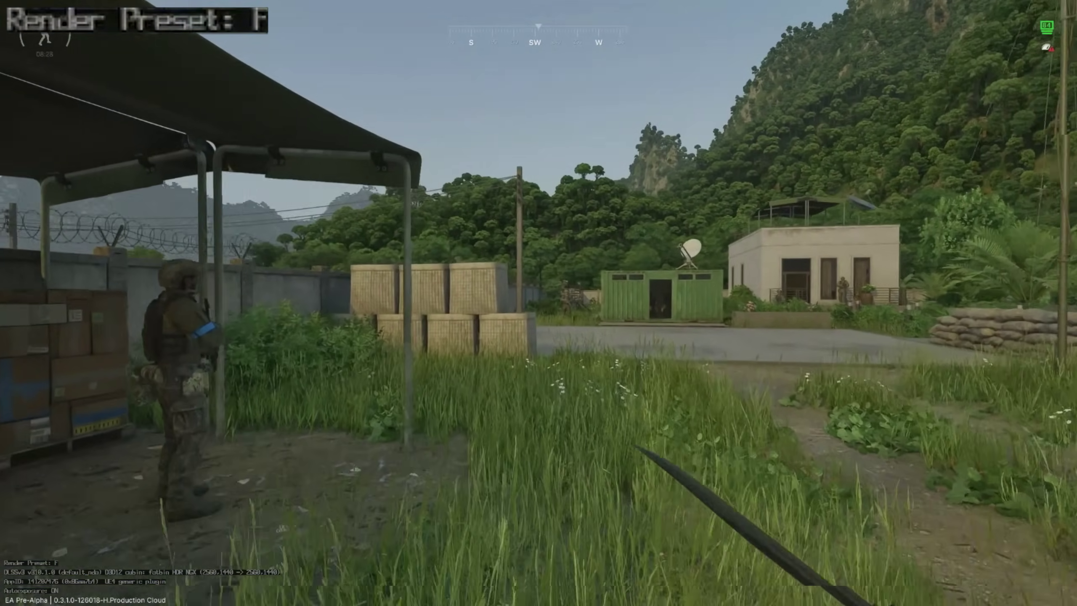
pyautogui.press('w')
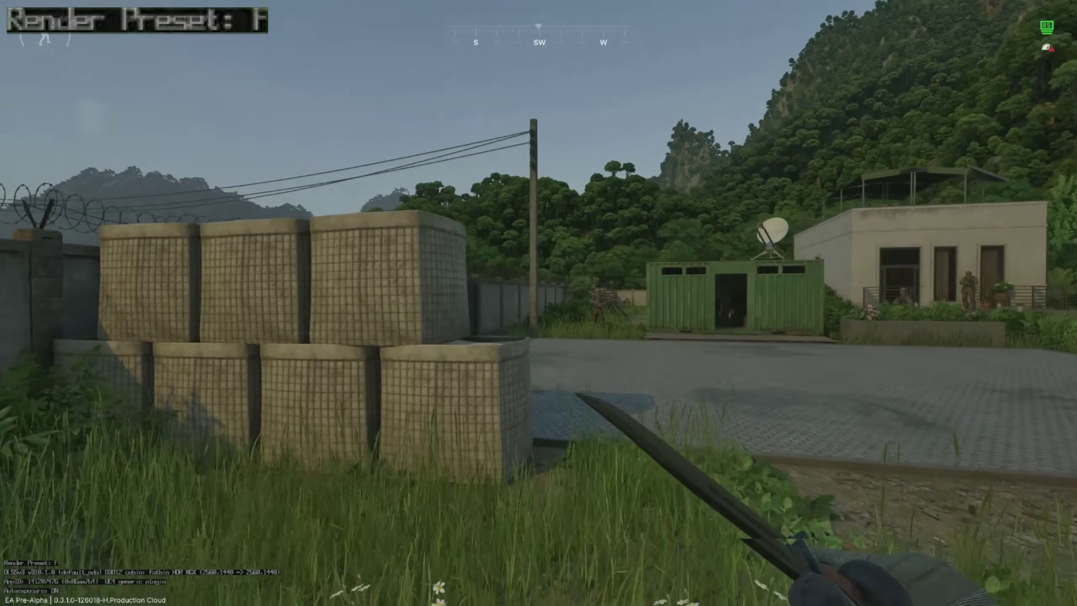
pyautogui.press('space')
pyautogui.press('space')
pyautogui.press('w')
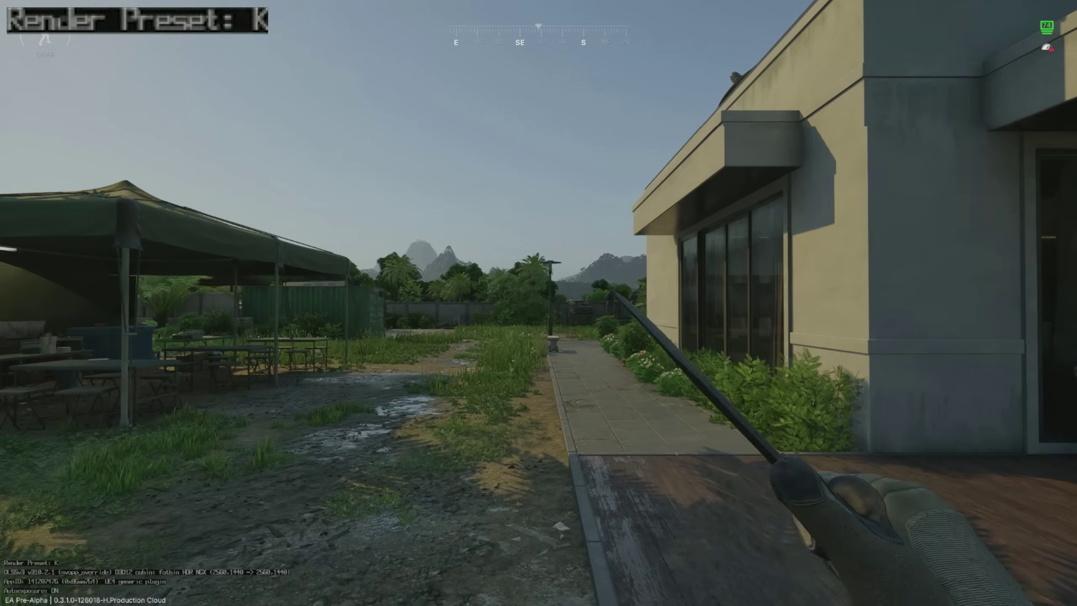
# Walk the same base route under Render Preset K and vault onto the Hesco barrier
pyautogui.press('w')
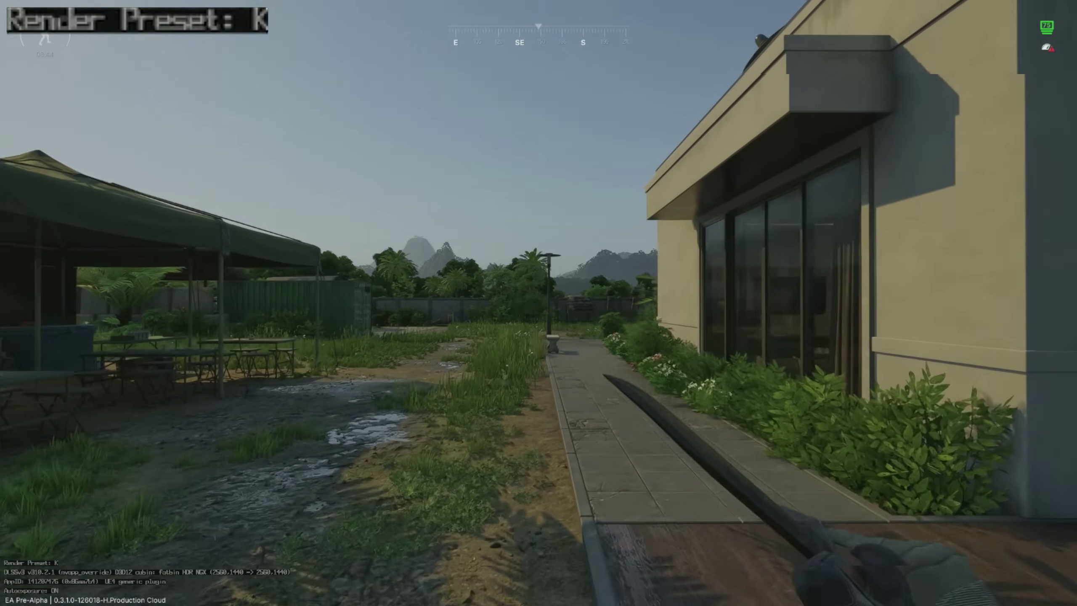
pyautogui.press('w')
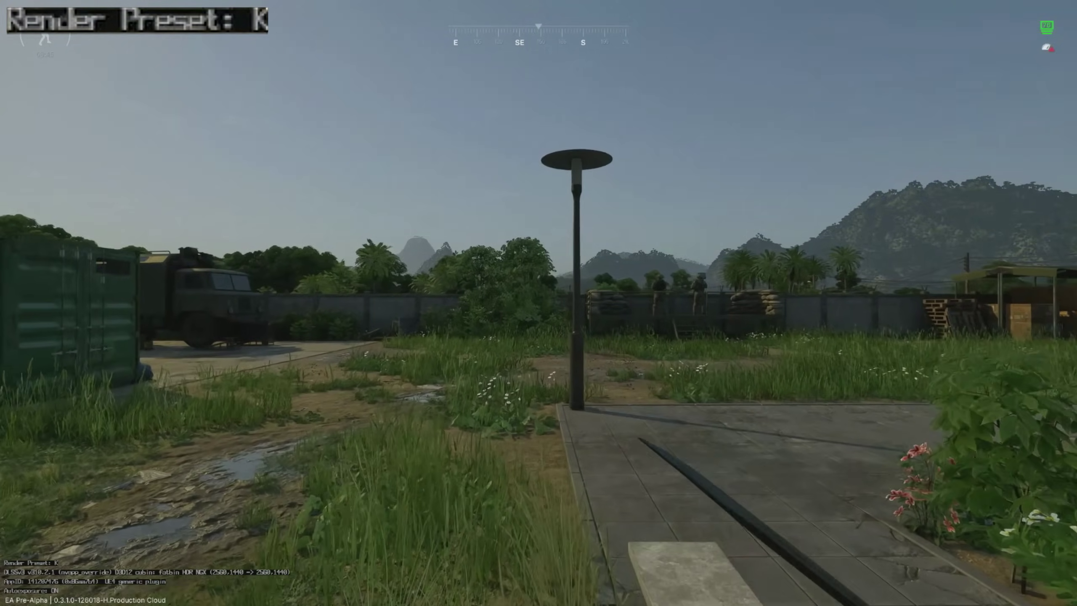
pyautogui.press('w')
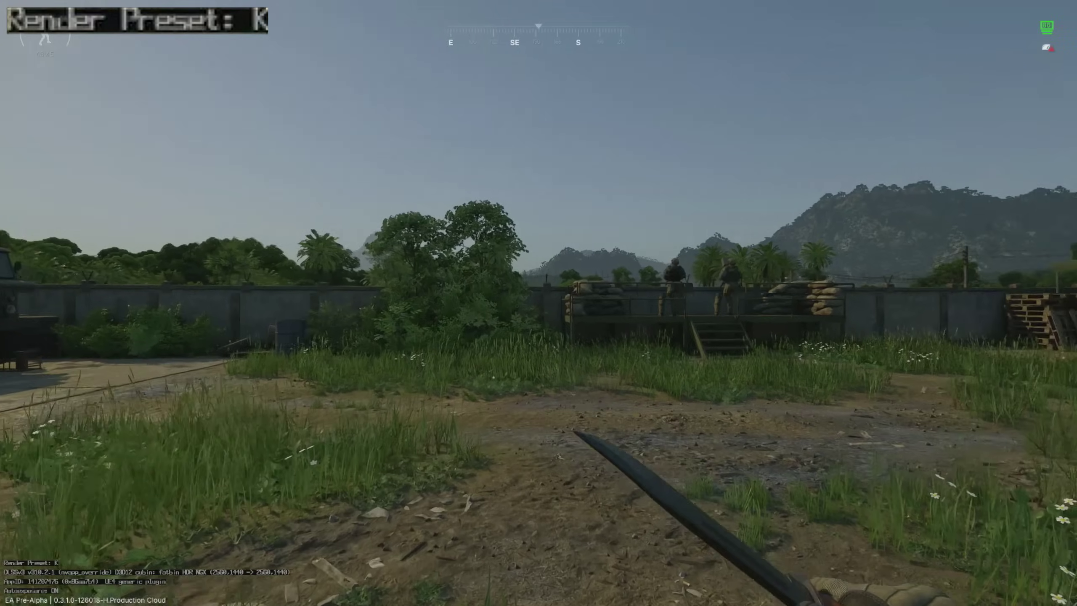
pyautogui.press('w')
pyautogui.press('w')
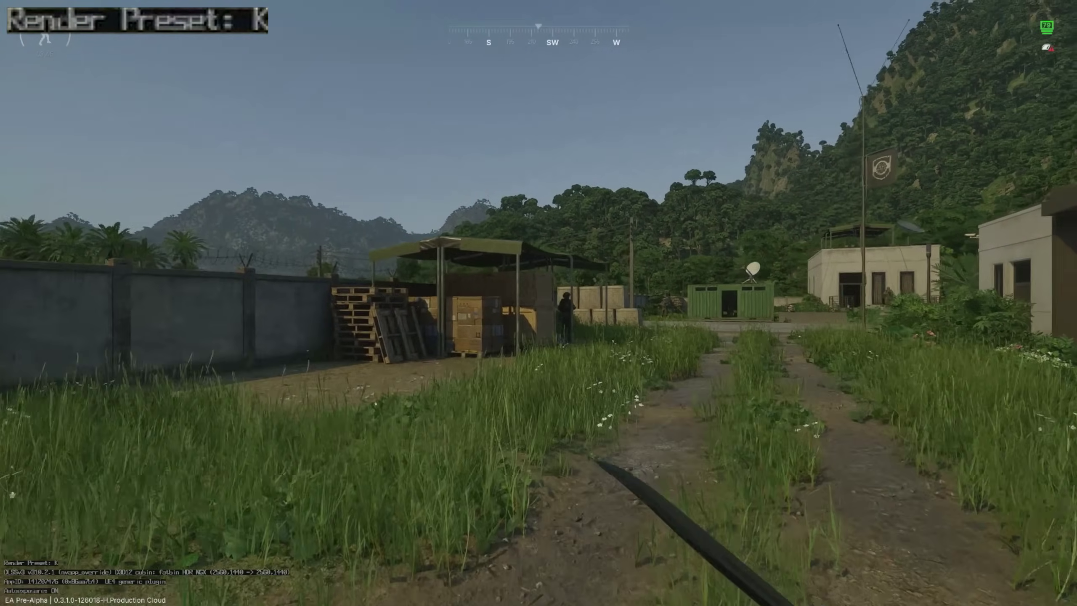
pyautogui.press('w')
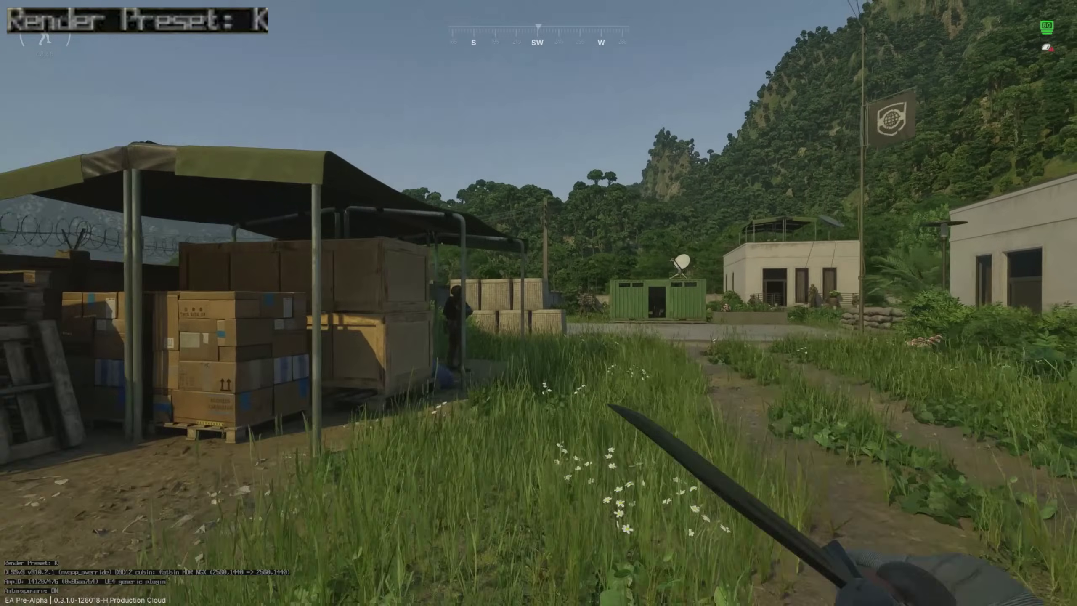
pyautogui.press('w')
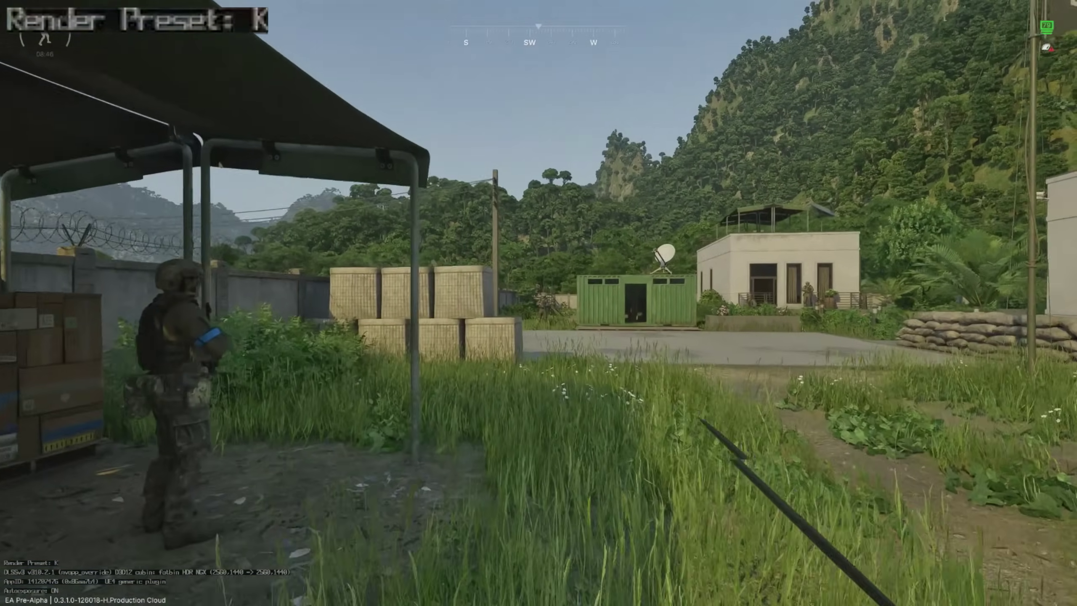
pyautogui.press('w')
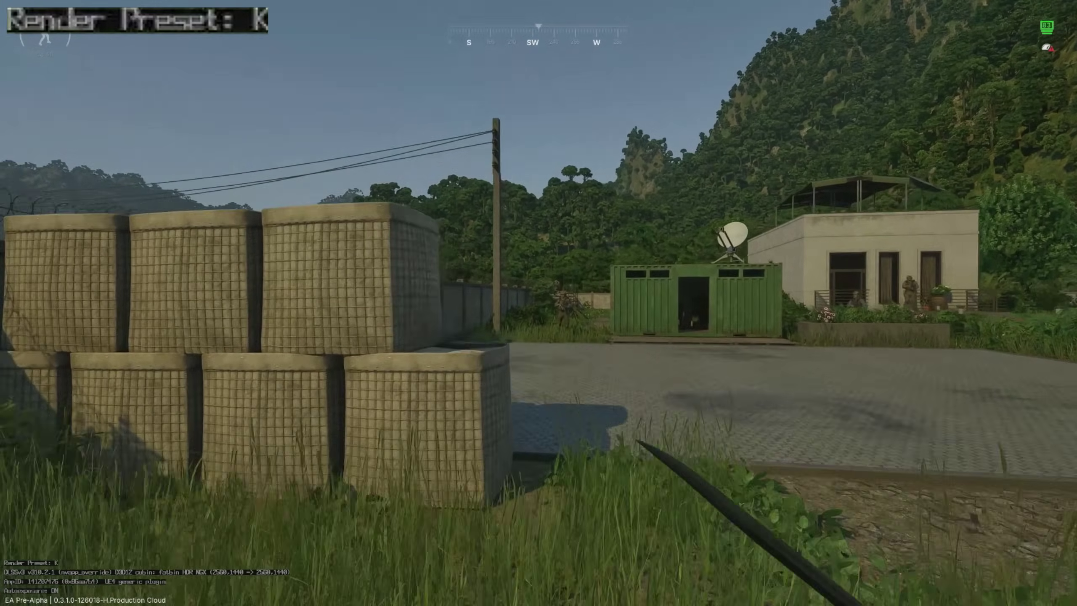
pyautogui.press('space')
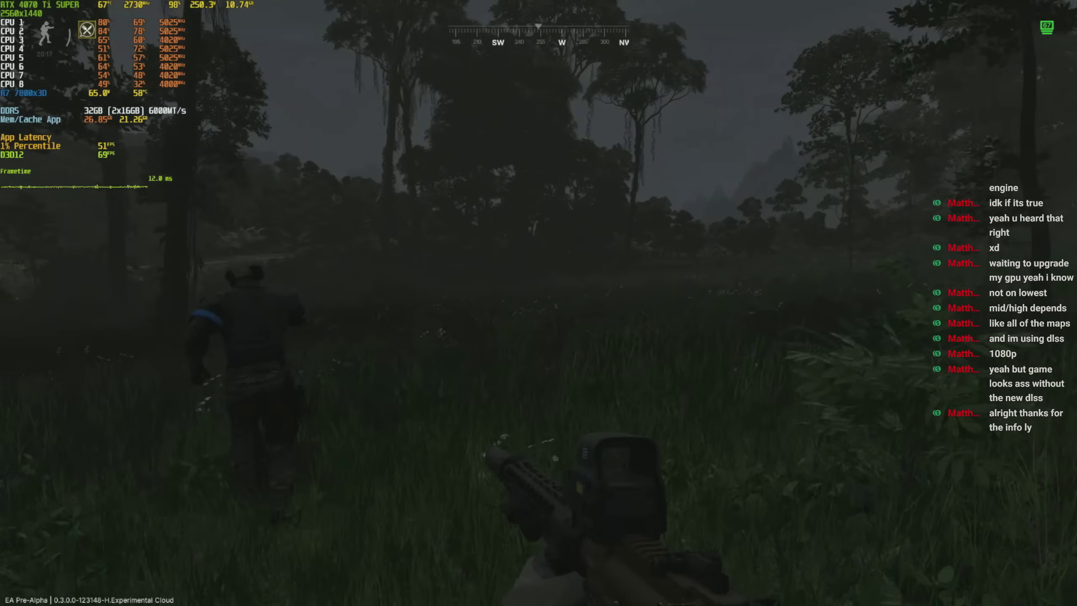
pyautogui.press('m')
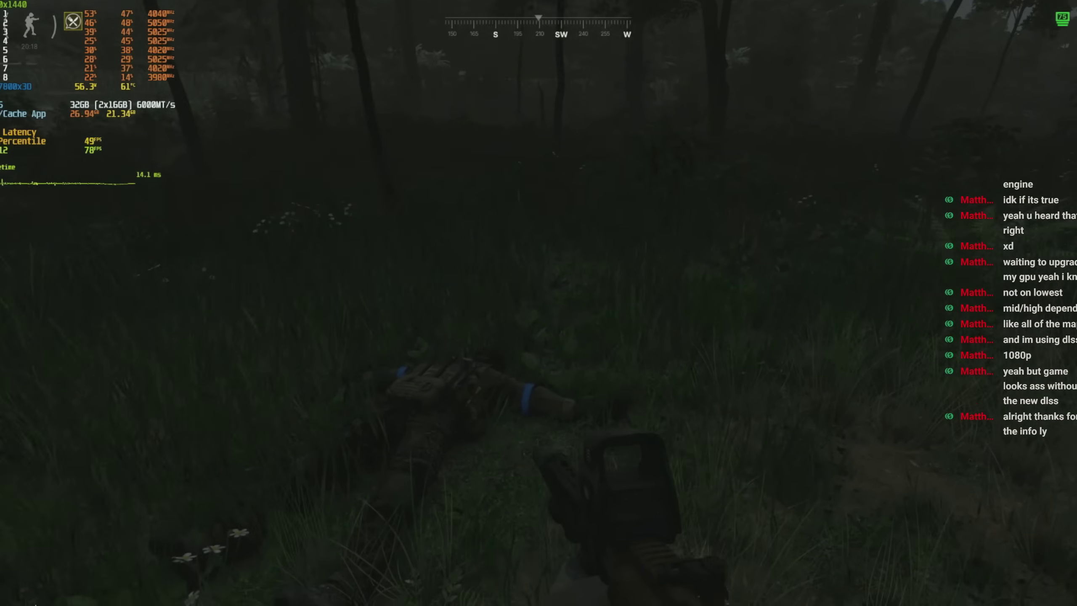
pyautogui.press('f')
pyautogui.press('f')
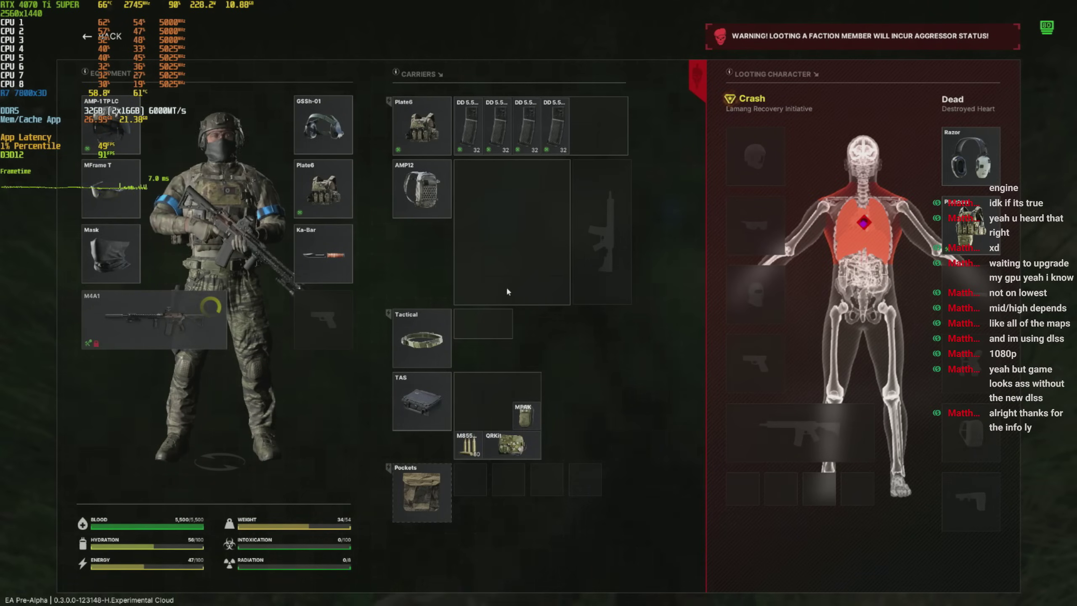
pyautogui.press('Tab')
pyautogui.press('m')
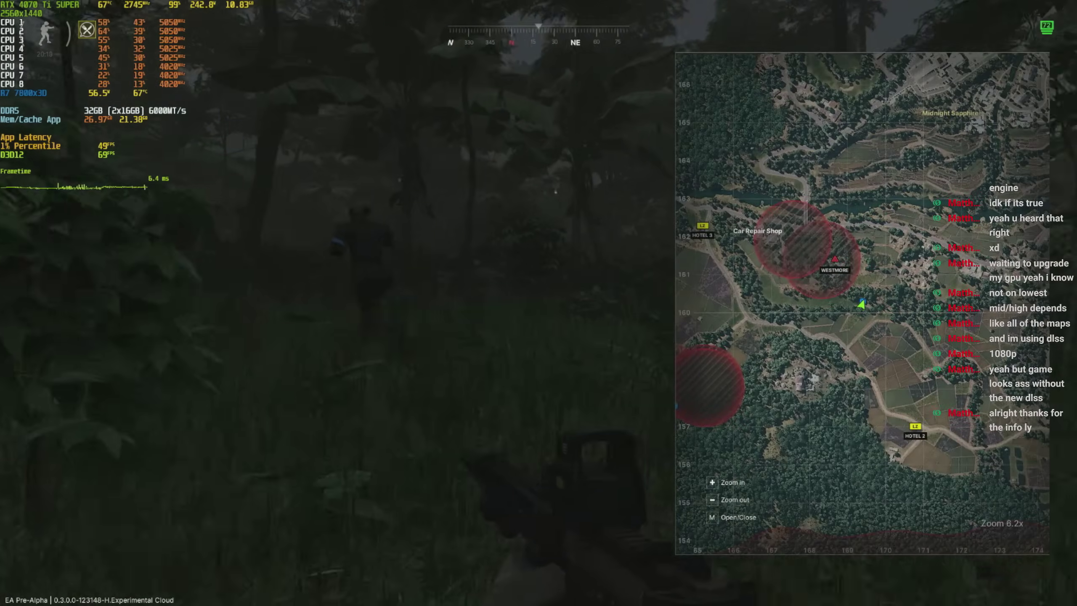
pyautogui.press('m')
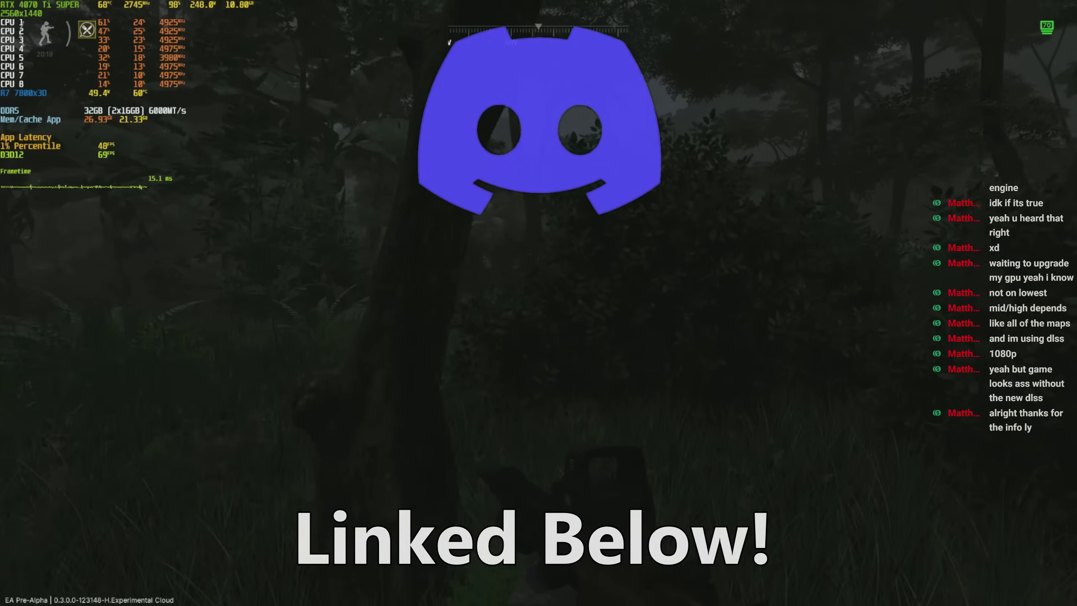
pyautogui.press('m')
pyautogui.press('m')
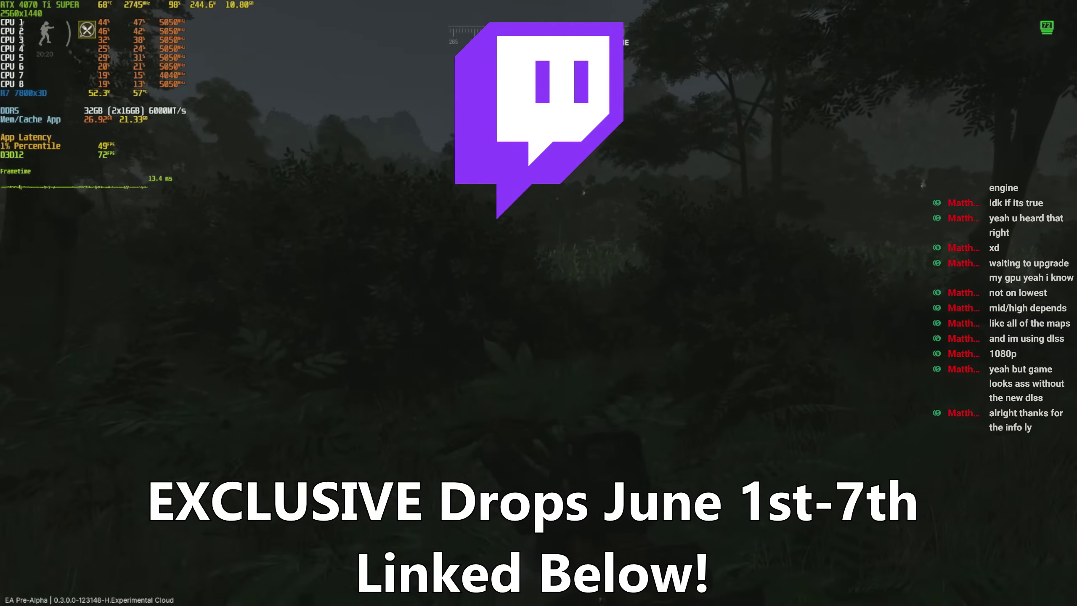
pyautogui.press('c')
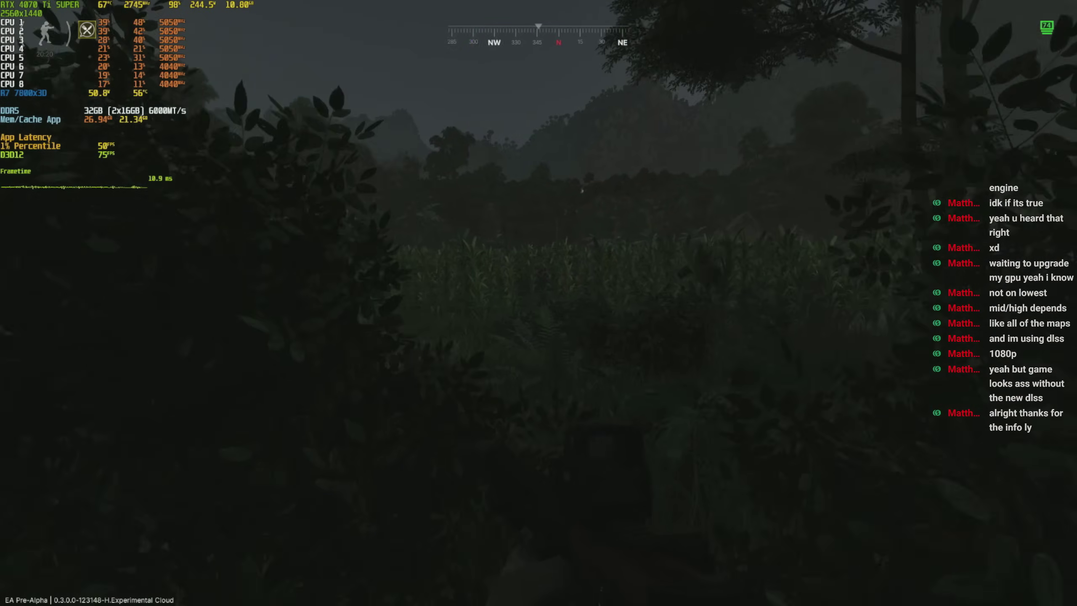
pyautogui.press('m')
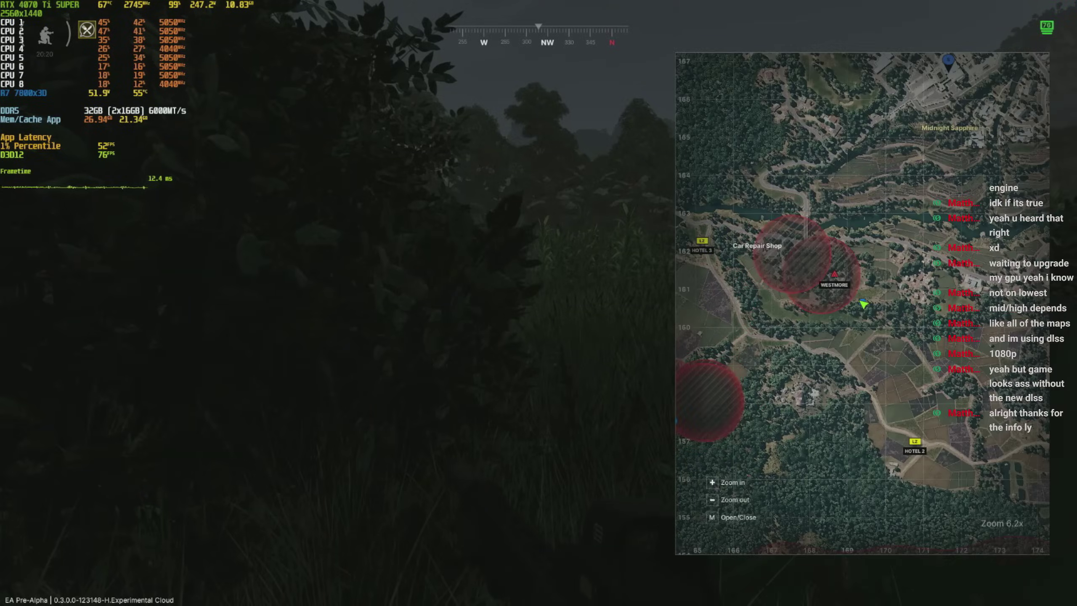
pyautogui.press('m')
pyautogui.press('c')
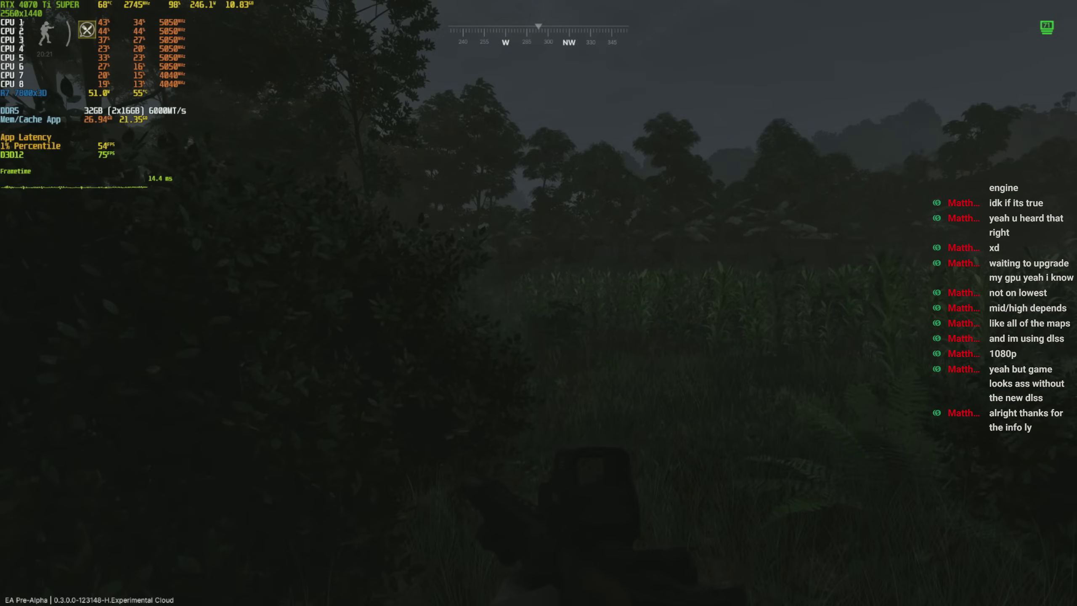